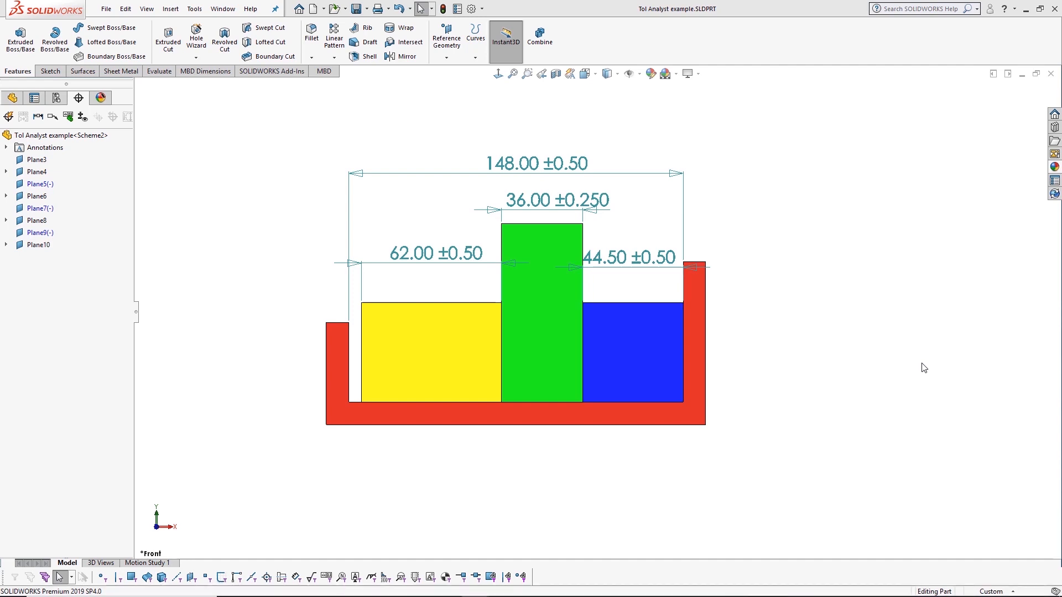
Step: Switch to the Cylinder Sleeve Assembly and section it along the Right Plane to inspect how the sleeve seats inside the cylinder
{"action": "key", "text": "ctrl+Tab"}
{"action": "key", "text": "ctrl+Tab"}
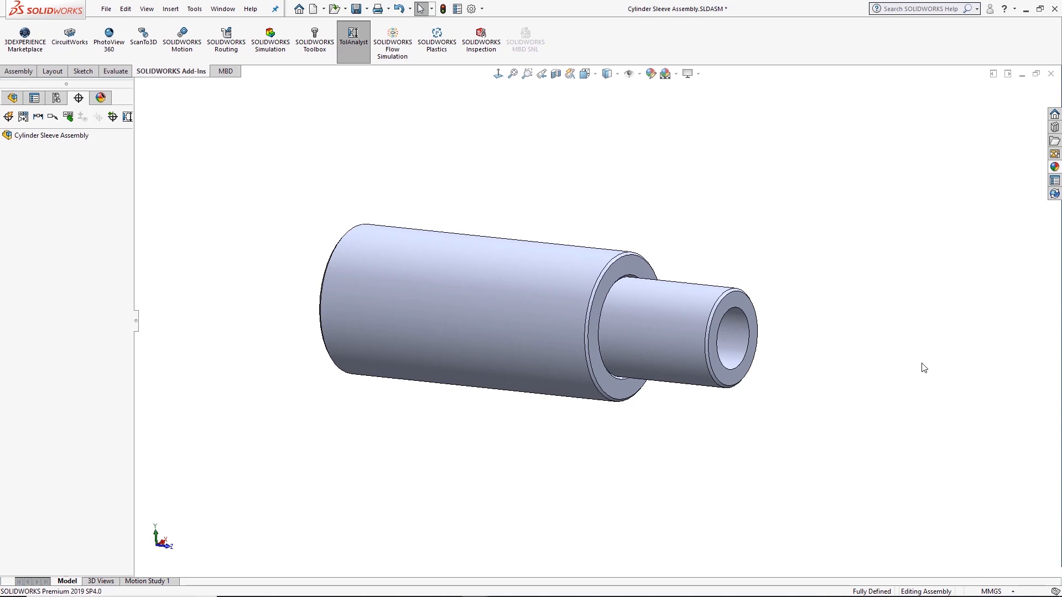
{"action": "left_click", "coordinate": [556, 75]}
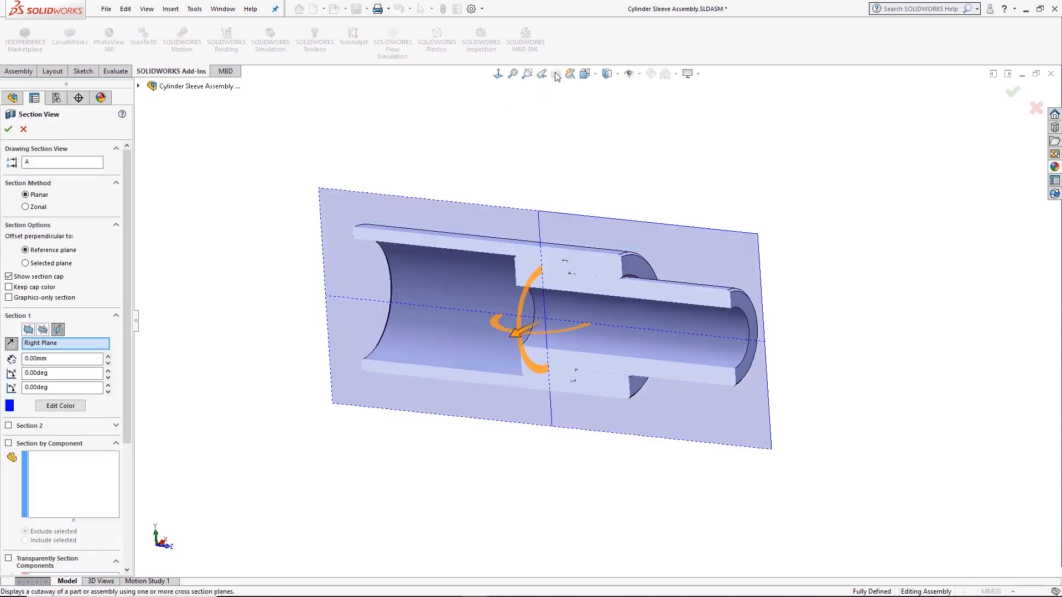
{"action": "left_click", "coordinate": [8, 129]}
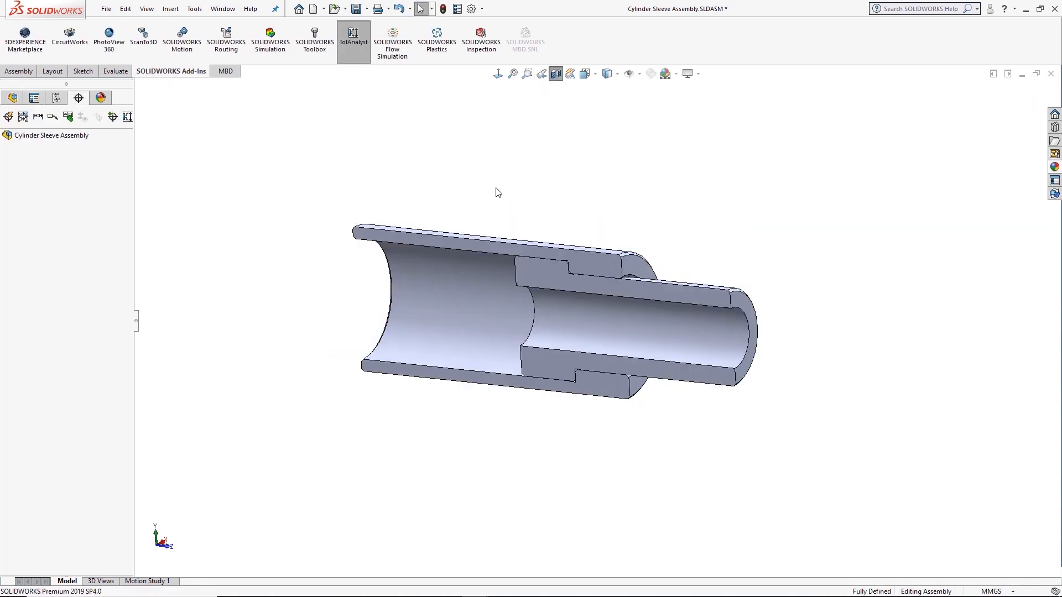
{"action": "middle_click_drag", "start_coordinate": [498, 192], "coordinate": [620, 182]}
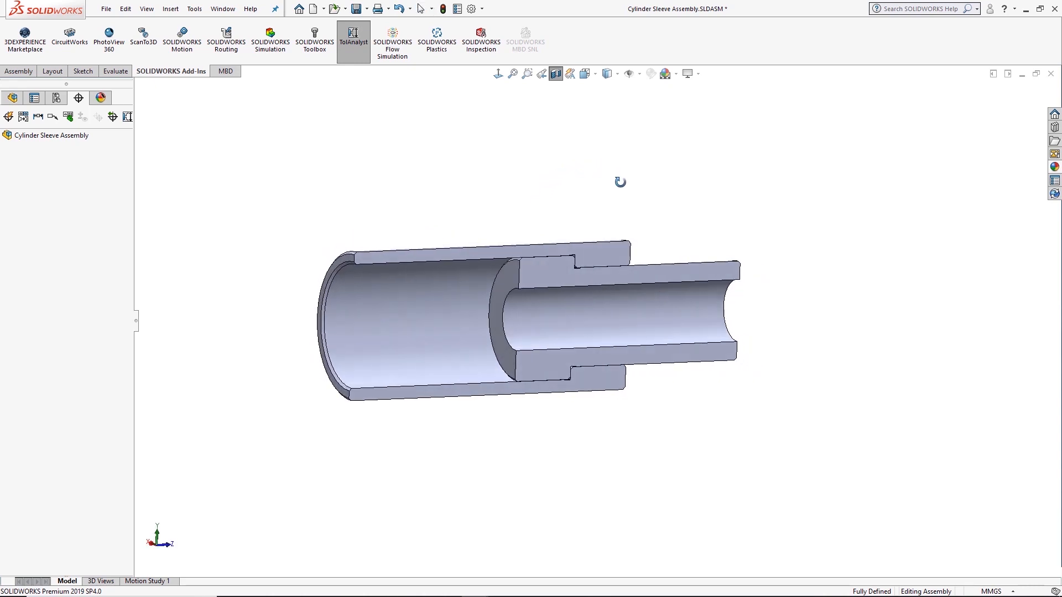
{"action": "scroll", "coordinate": [612, 280], "scroll_direction": "down", "scroll_amount": 2}
{"action": "mouse_move", "coordinate": [612, 280]}
{"action": "middle_mouse_down"}
{"action": "mouse_move", "coordinate": [550, 263]}
{"action": "mouse_move", "coordinate": [521, 280]}
{"action": "mouse_move", "coordinate": [532, 287]}
{"action": "mouse_move", "coordinate": [591, 259]}
{"action": "mouse_move", "coordinate": [609, 277]}
{"action": "middle_mouse_up"}
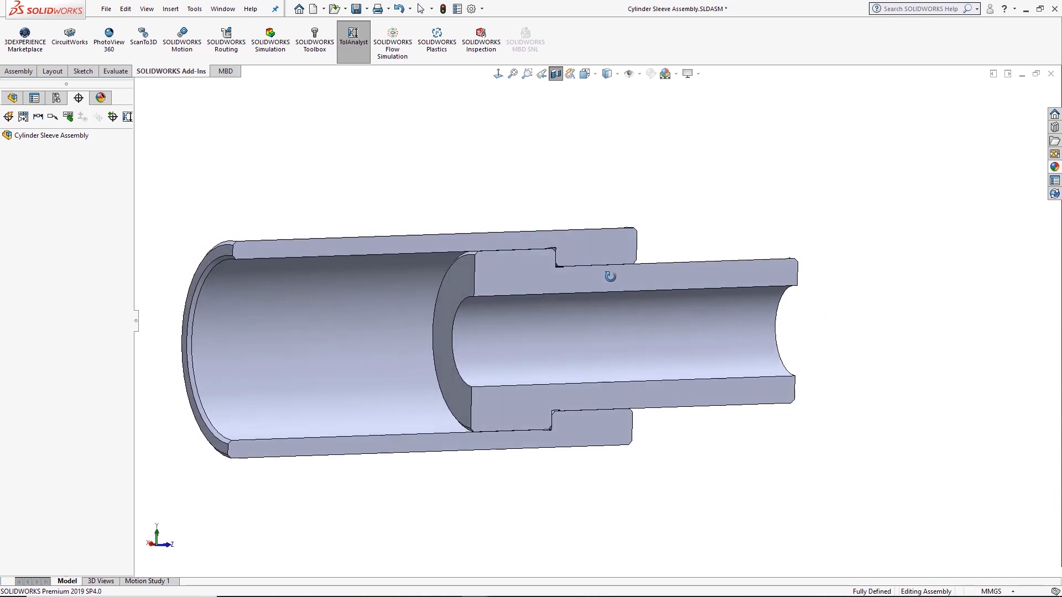
{"action": "left_click", "coordinate": [256, 267]}
{"action": "mouse_move", "coordinate": [330, 251]}
{"action": "middle_mouse_down"}
{"action": "mouse_move", "coordinate": [486, 244]}
{"action": "mouse_move", "coordinate": [430, 264]}
{"action": "middle_mouse_up"}
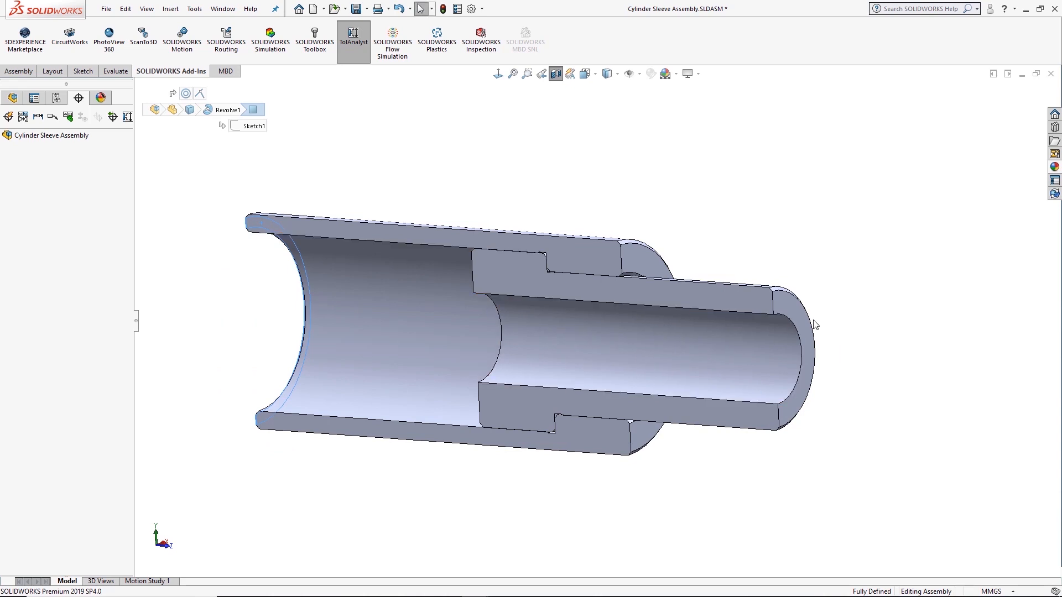
{"action": "left_click", "coordinate": [727, 215]}
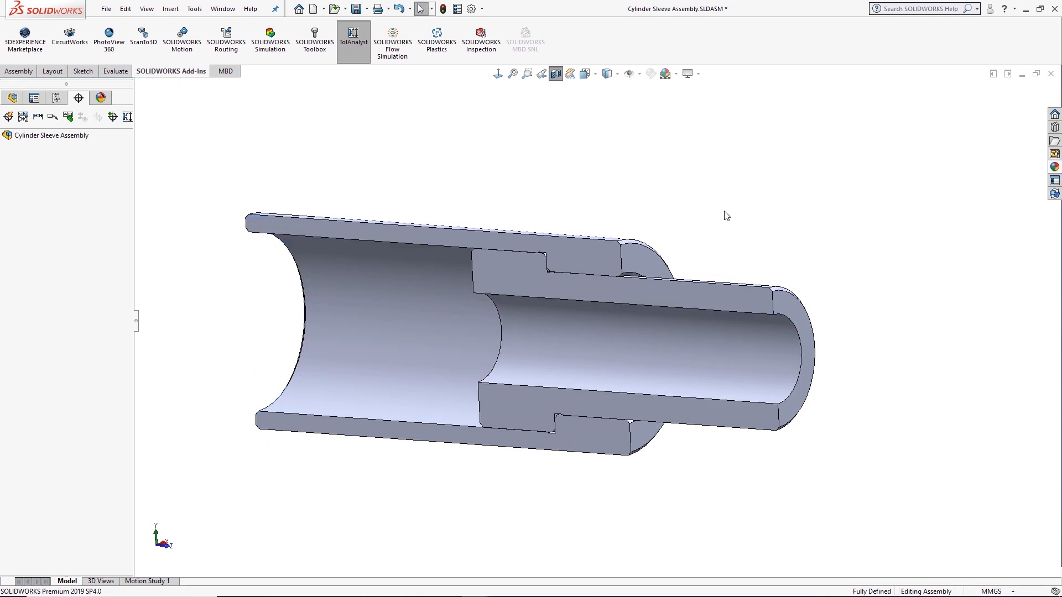
{"action": "middle_click_drag", "start_coordinate": [726, 215], "coordinate": [765, 502]}
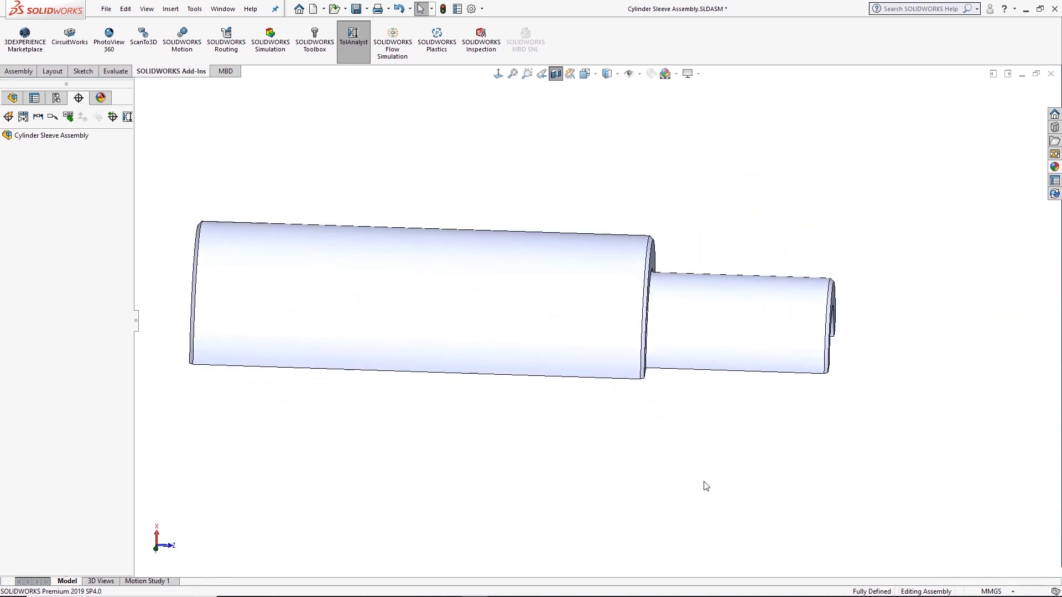
Step: Open the outer cylinder part from the assembly and examine its toleranced length dimensions
{"action": "left_click", "coordinate": [555, 302]}
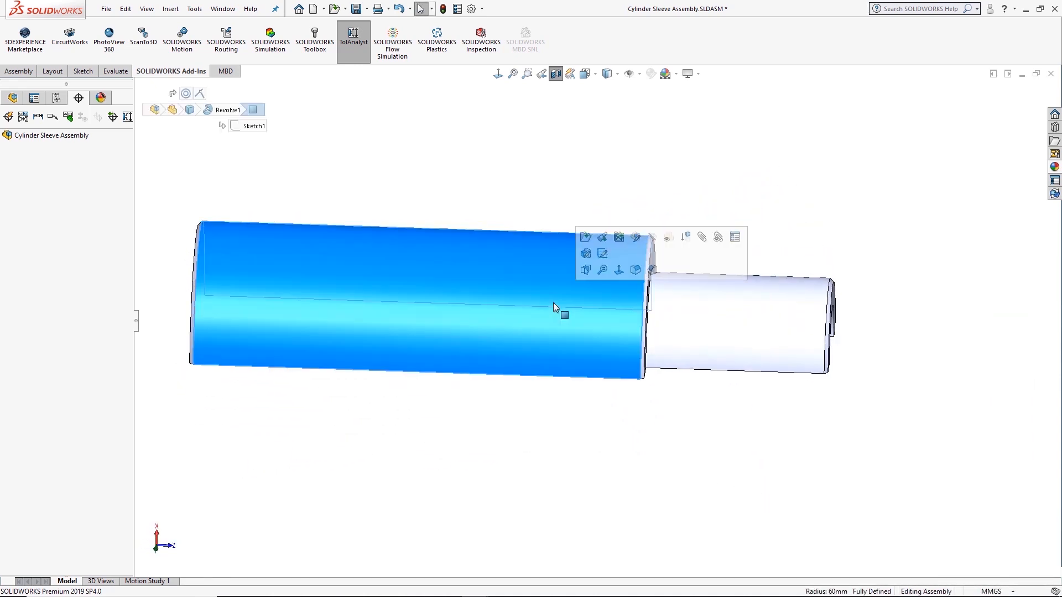
{"action": "left_click", "coordinate": [585, 238]}
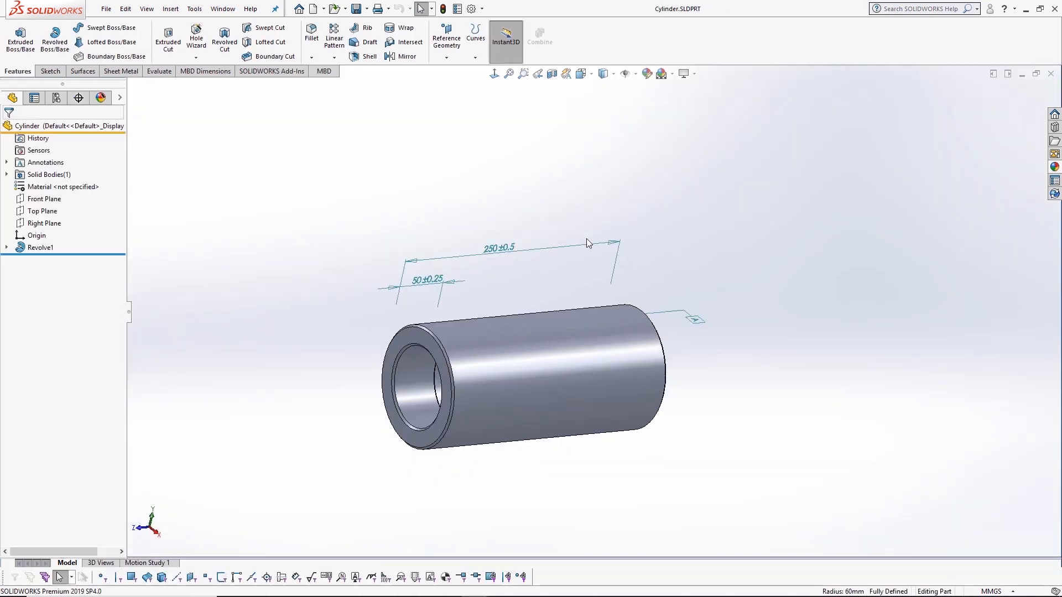
{"action": "middle_click_drag", "start_coordinate": [533, 209], "coordinate": [472, 168]}
{"action": "scroll", "coordinate": [522, 263], "scroll_direction": "down", "scroll_amount": 4}
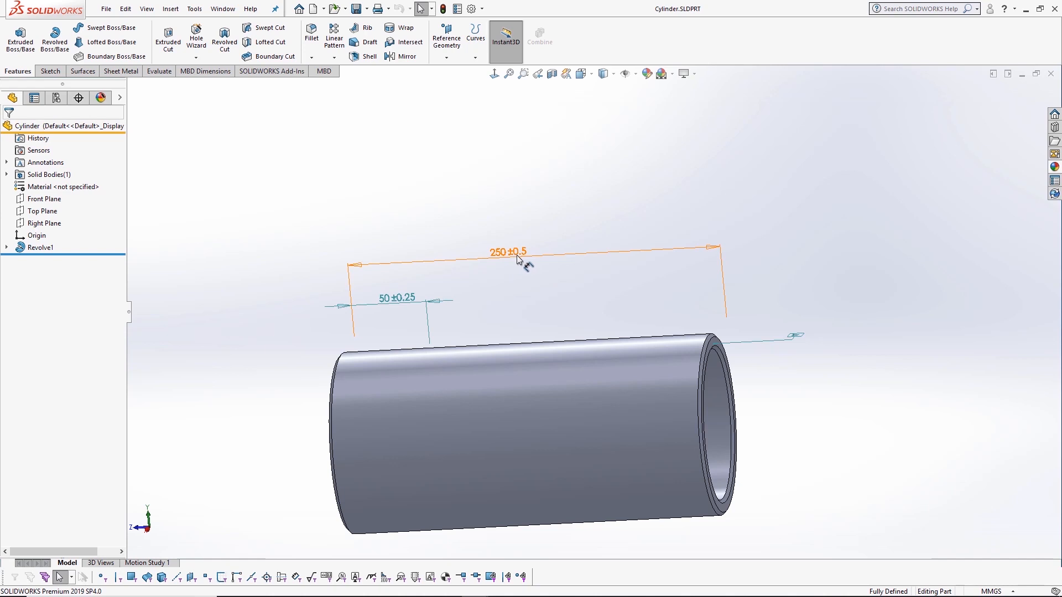
{"action": "middle_click_drag", "start_coordinate": [389, 301], "coordinate": [443, 360]}
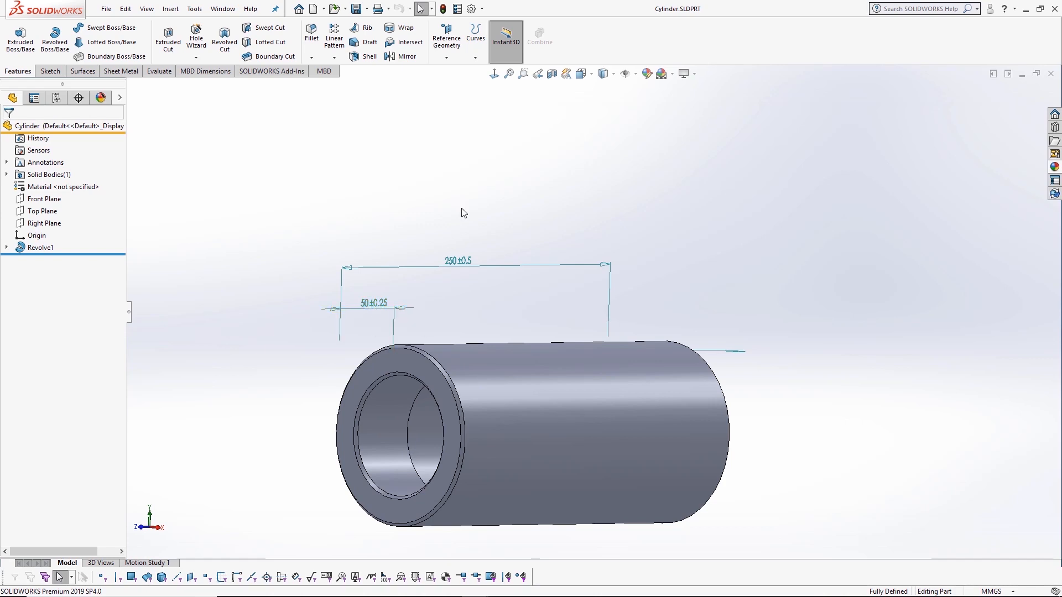
Step: Return to the Cylinder Sleeve Assembly and turn off its section view
{"action": "key", "text": "ctrl+Tab"}
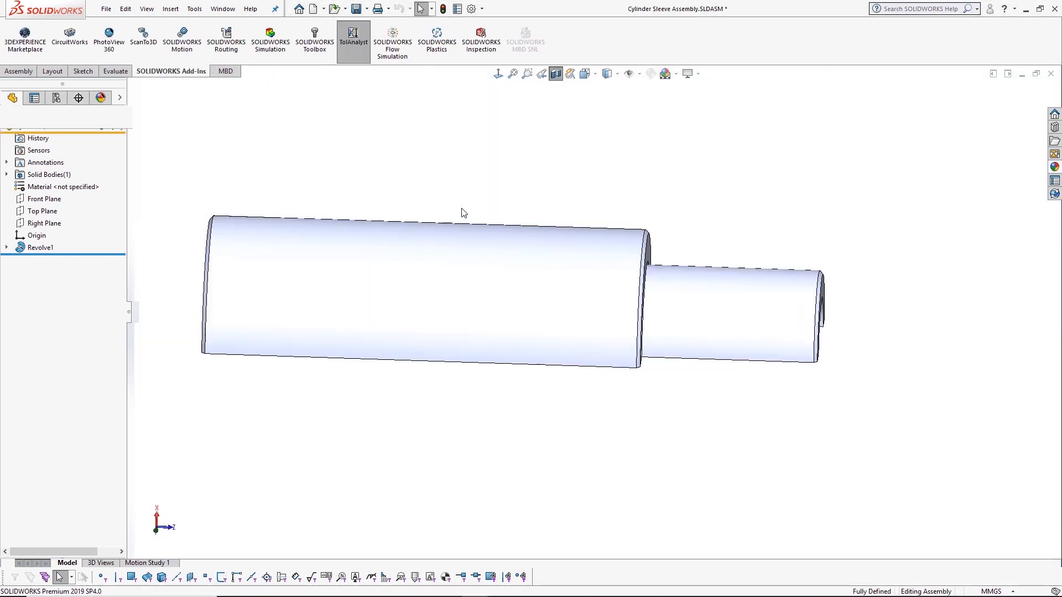
{"action": "middle_click_drag", "start_coordinate": [462, 161], "coordinate": [557, 183]}
{"action": "left_click", "coordinate": [555, 77]}
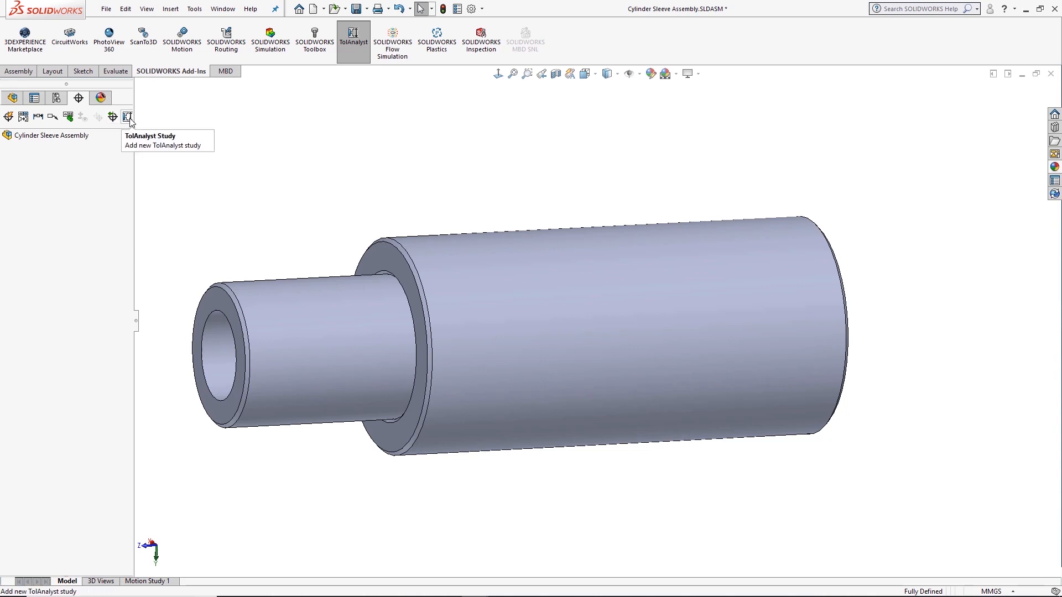
Step: Start a TolAnalyst study measuring from the sleeve's exposed end face to the cylinder's opposite end face, placing the dimension above the model
{"action": "left_click", "coordinate": [127, 117]}
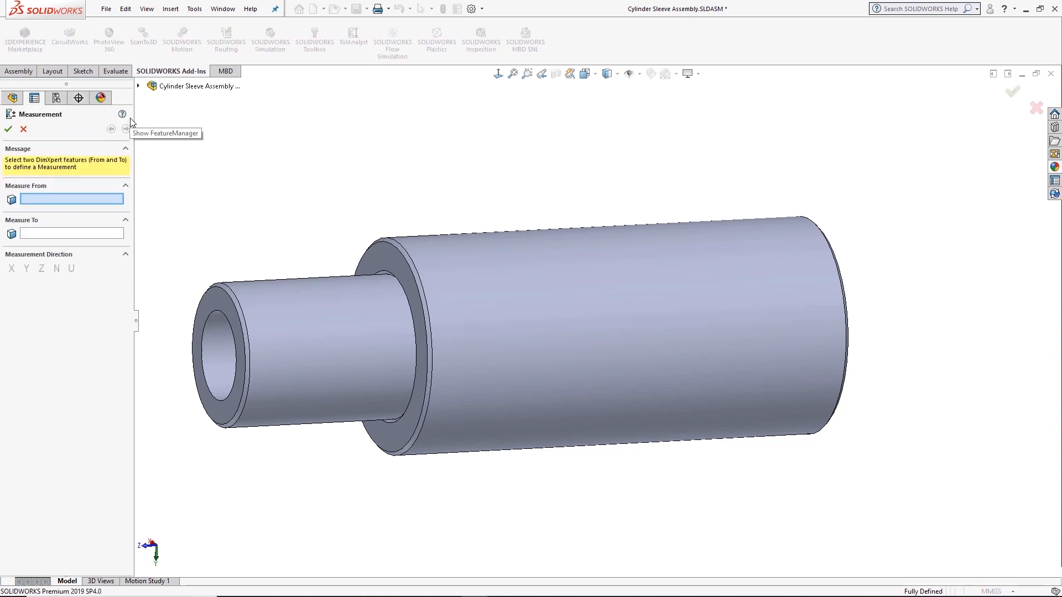
{"action": "middle_click_drag", "start_coordinate": [198, 220], "coordinate": [220, 229]}
{"action": "left_click", "coordinate": [256, 316]}
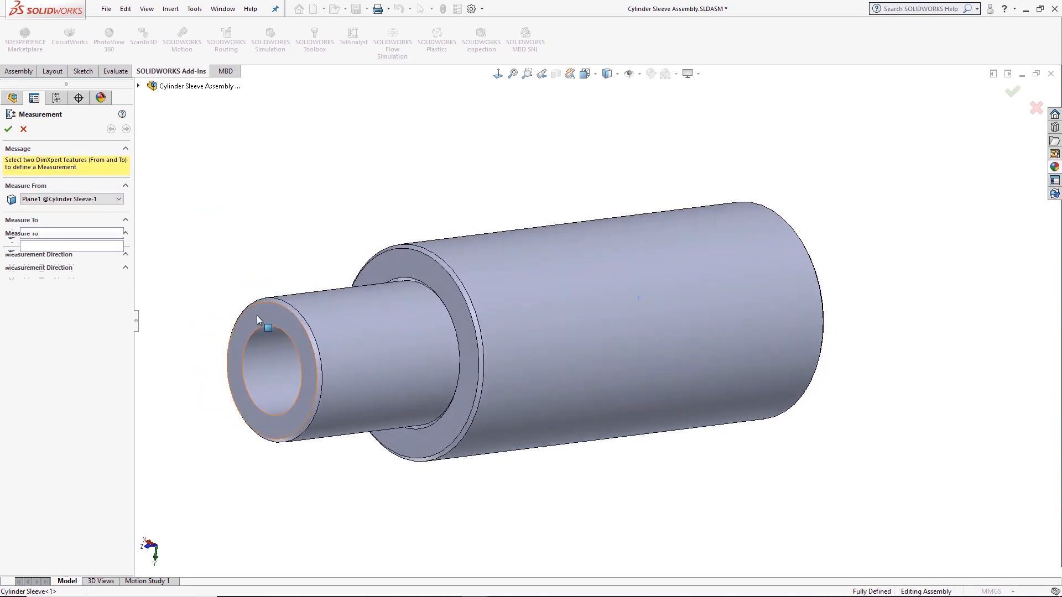
{"action": "middle_click_drag", "start_coordinate": [546, 183], "coordinate": [568, 226]}
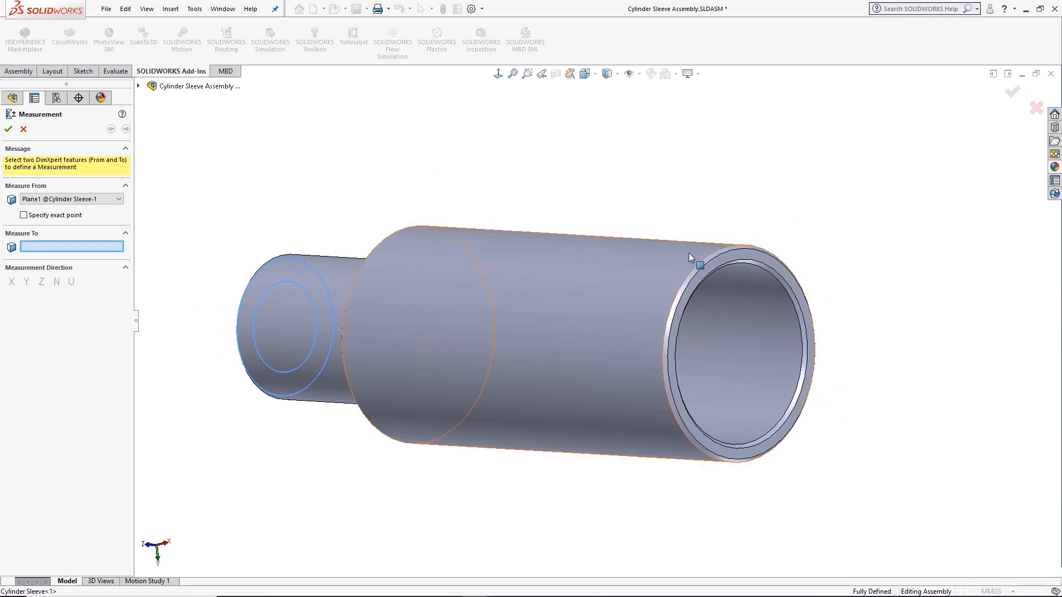
{"action": "left_click", "coordinate": [733, 256]}
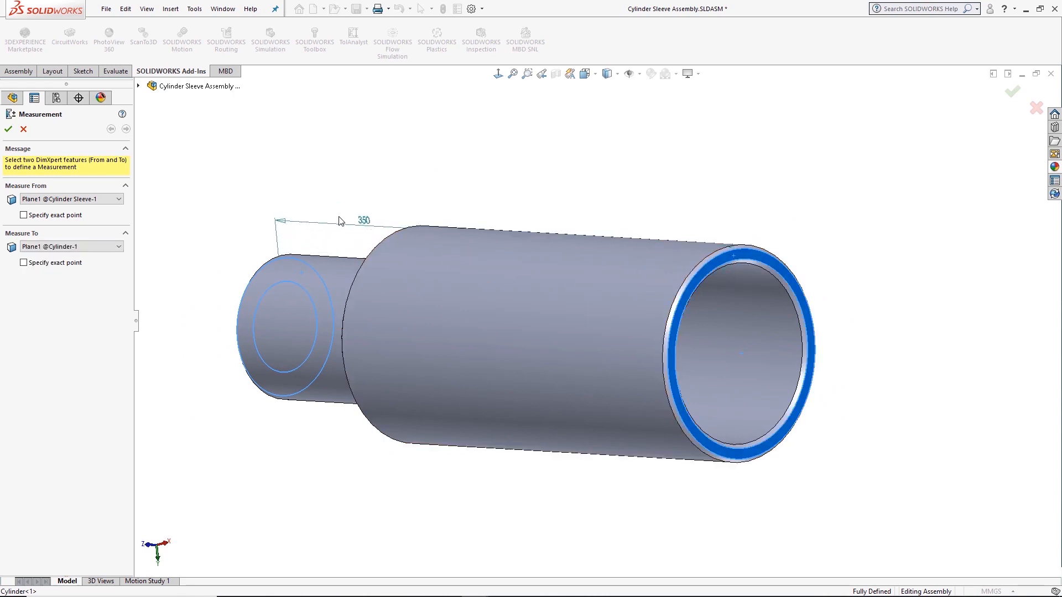
{"action": "left_click", "coordinate": [376, 155]}
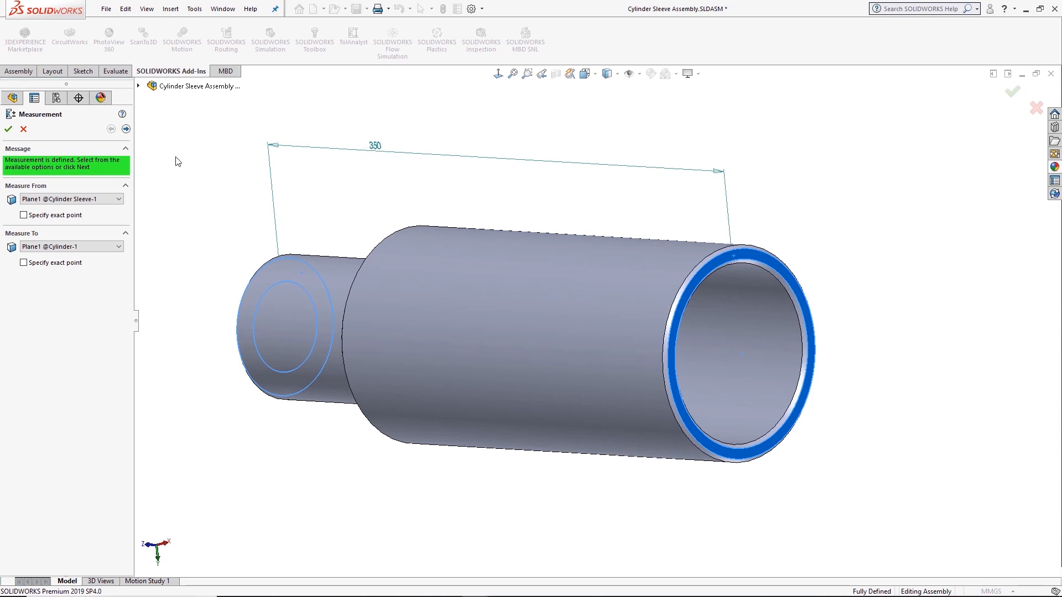
{"action": "left_click", "coordinate": [126, 129]}
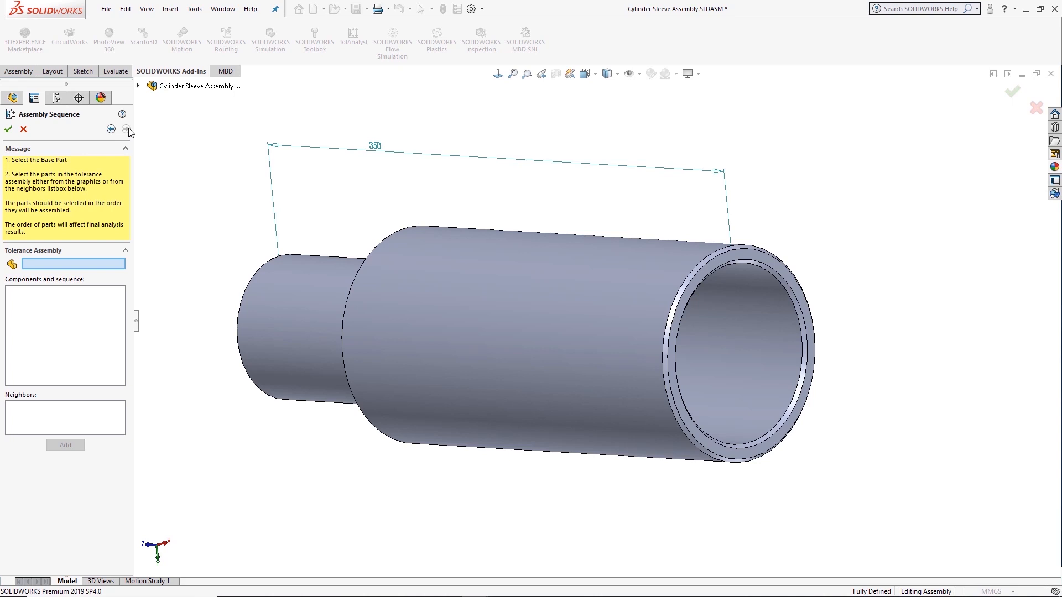
Step: Define the assembly sequence with the cylinder sleeve as base part and the cylinder as second component
{"action": "middle_click_drag", "start_coordinate": [210, 208], "coordinate": [278, 198]}
{"action": "left_click", "coordinate": [310, 331]}
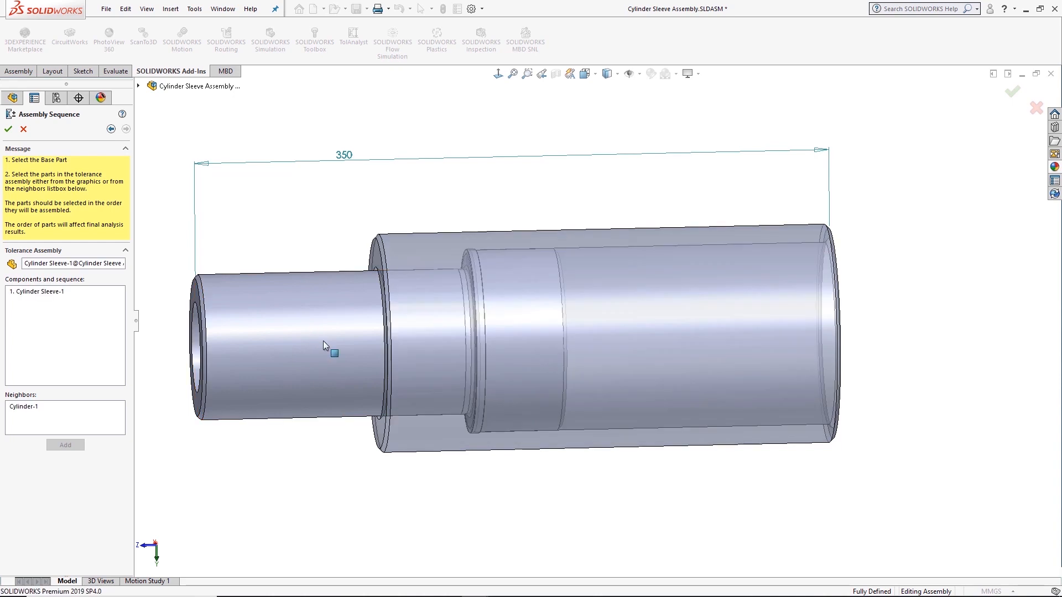
{"action": "left_click", "coordinate": [629, 273]}
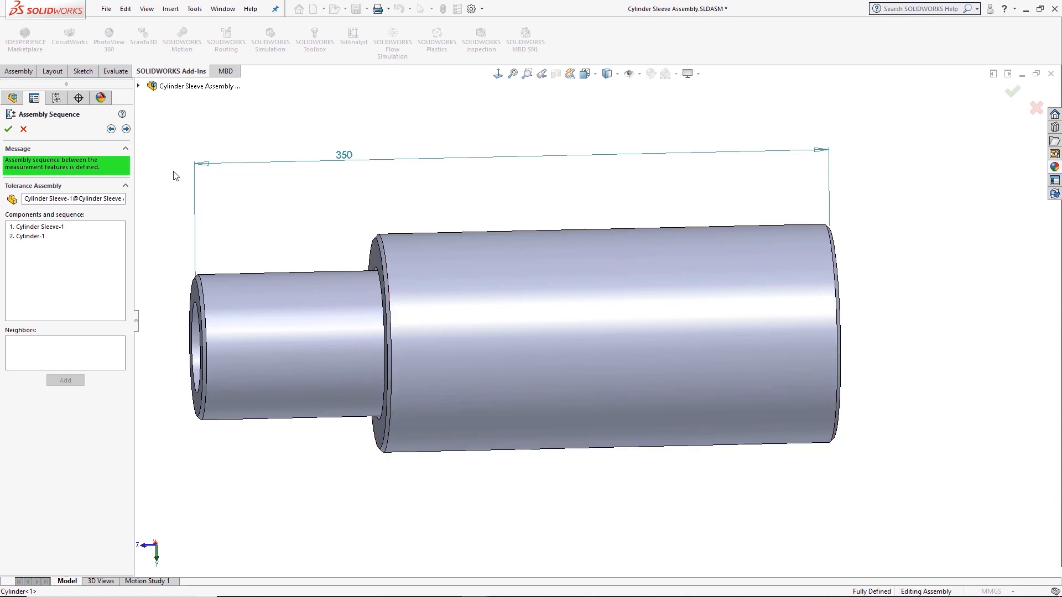
{"action": "left_click", "coordinate": [126, 130]}
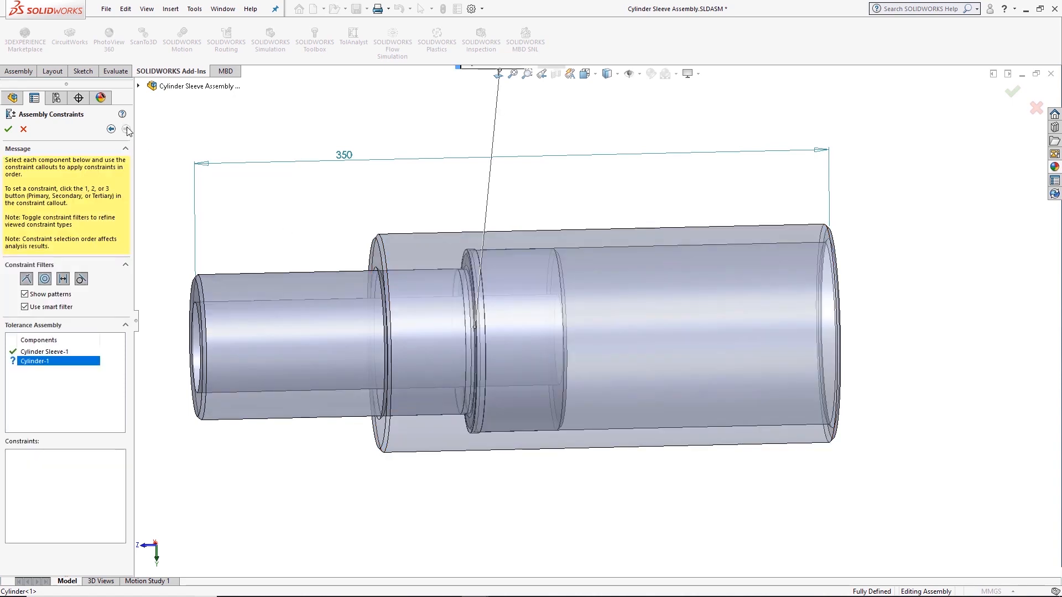
Step: Apply the Plane@Width3 contact between cylinder and sleeve as the primary constraint and proceed to the analysis results
{"action": "middle_click_drag", "start_coordinate": [265, 197], "coordinate": [286, 217]}
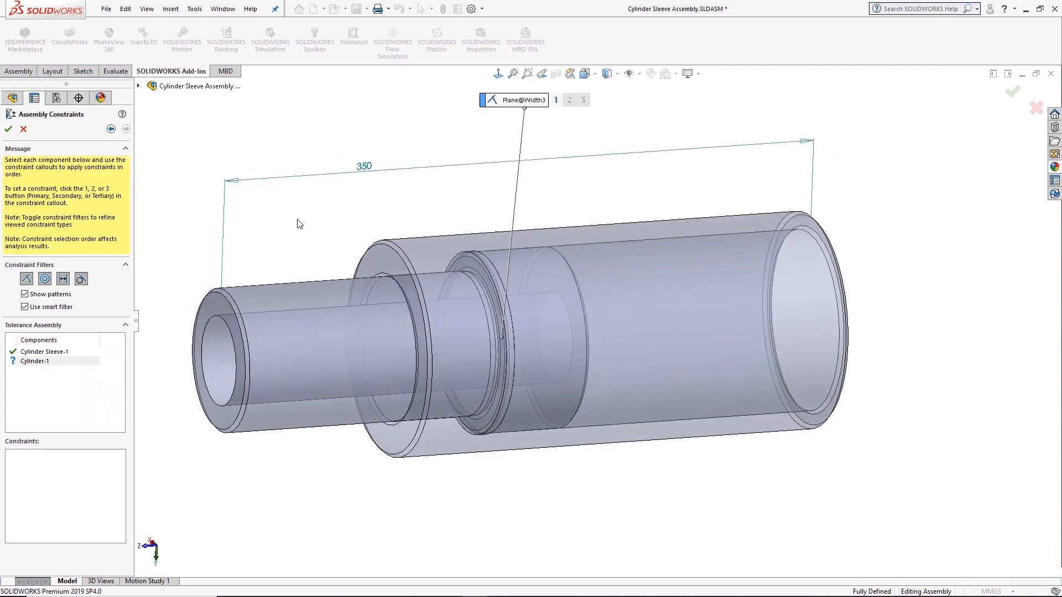
{"action": "mouse_move", "coordinate": [309, 220]}
{"action": "middle_mouse_down"}
{"action": "mouse_move", "coordinate": [299, 207]}
{"action": "mouse_move", "coordinate": [272, 208]}
{"action": "mouse_move", "coordinate": [301, 208]}
{"action": "middle_mouse_up"}
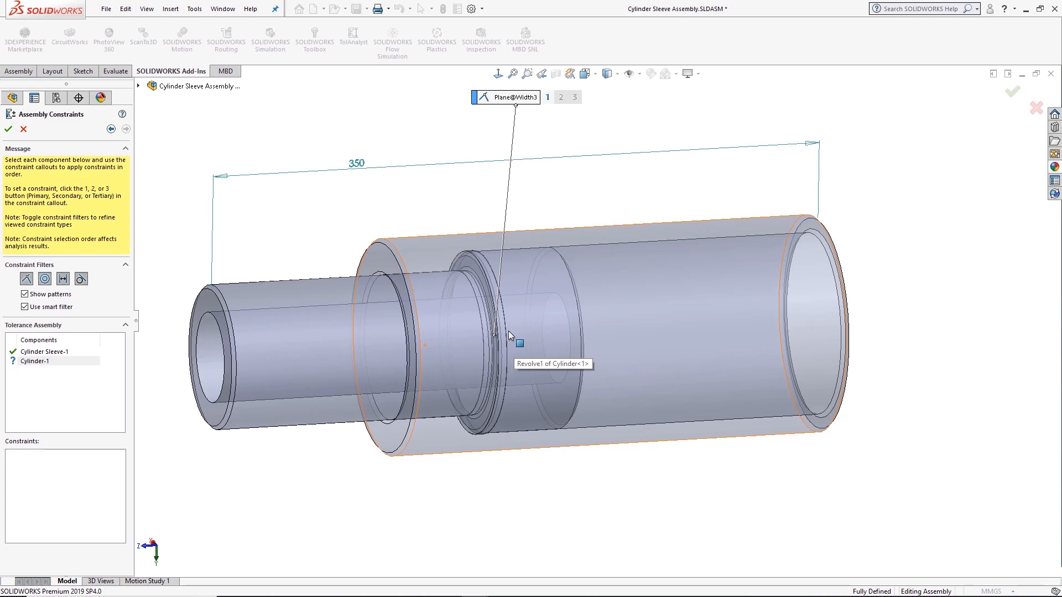
{"action": "middle_click_drag", "start_coordinate": [521, 321], "coordinate": [475, 271]}
{"action": "scroll", "coordinate": [476, 269], "scroll_direction": "down", "scroll_amount": 3}
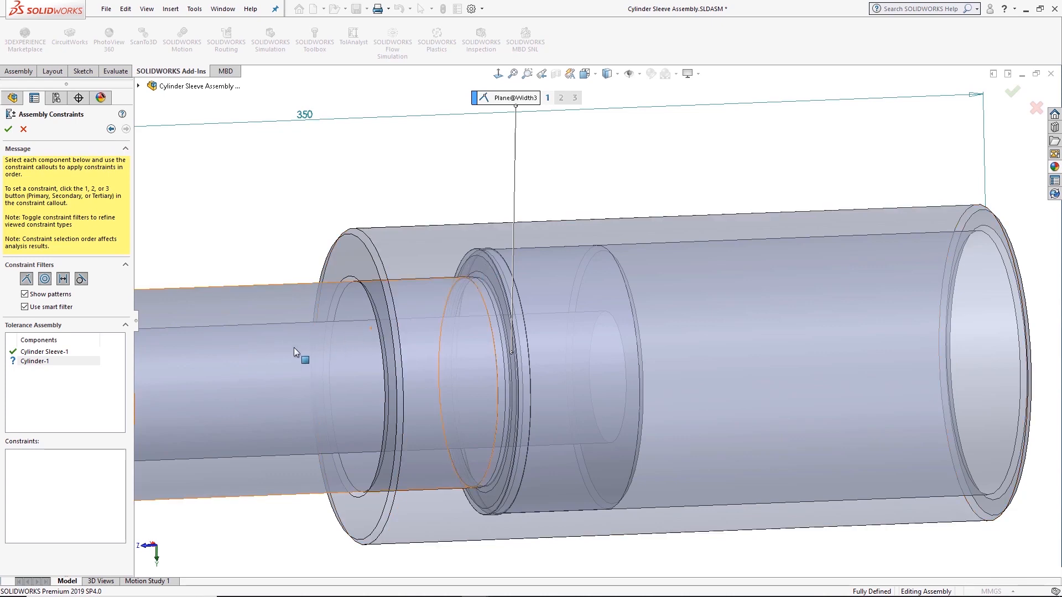
{"action": "scroll", "coordinate": [603, 301], "scroll_direction": "up", "scroll_amount": 2}
{"action": "middle_click_drag", "start_coordinate": [603, 300], "coordinate": [576, 282]}
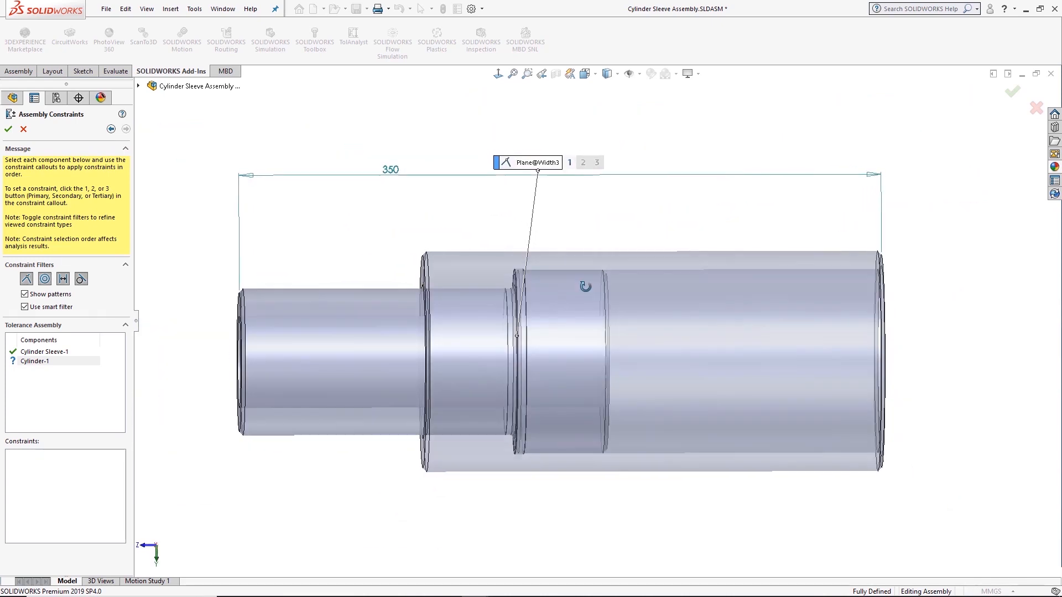
{"action": "left_click", "coordinate": [571, 164]}
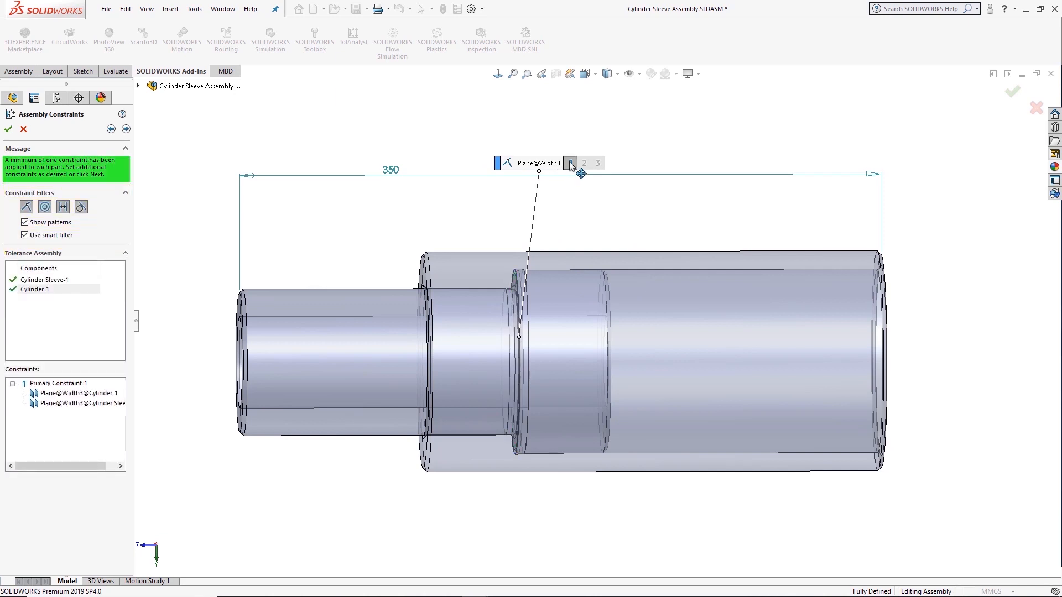
{"action": "left_click", "coordinate": [126, 130]}
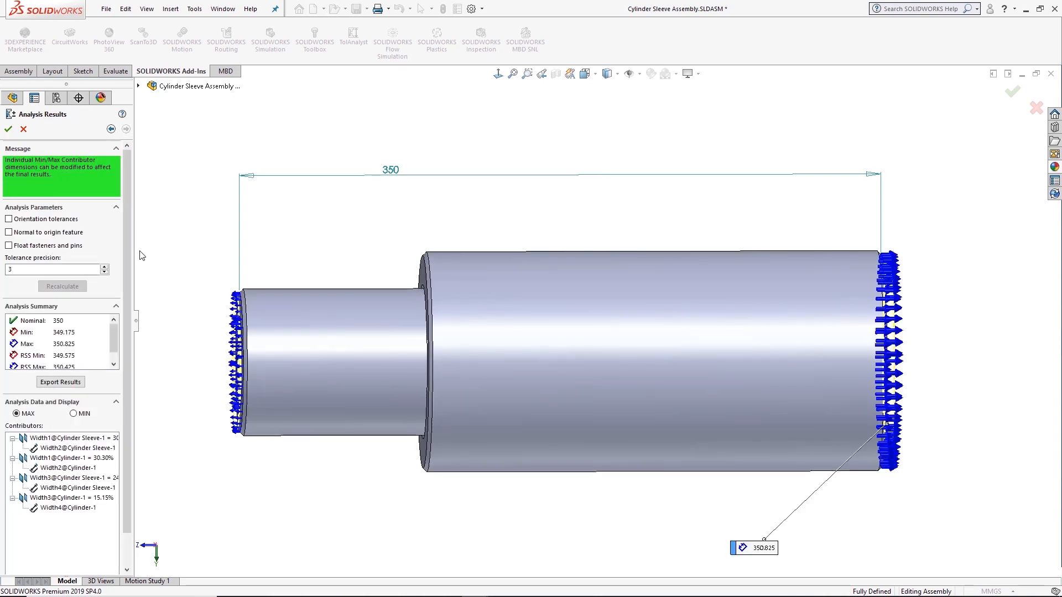
Step: Examine the analysis results and highlight the contributors Width2@Cylinder Sleeve-1, Width1@Cylinder-1 and Width3@Cylinder Sleeve-1 on the model
{"action": "left_click_drag", "start_coordinate": [133, 248], "coordinate": [167, 247]}
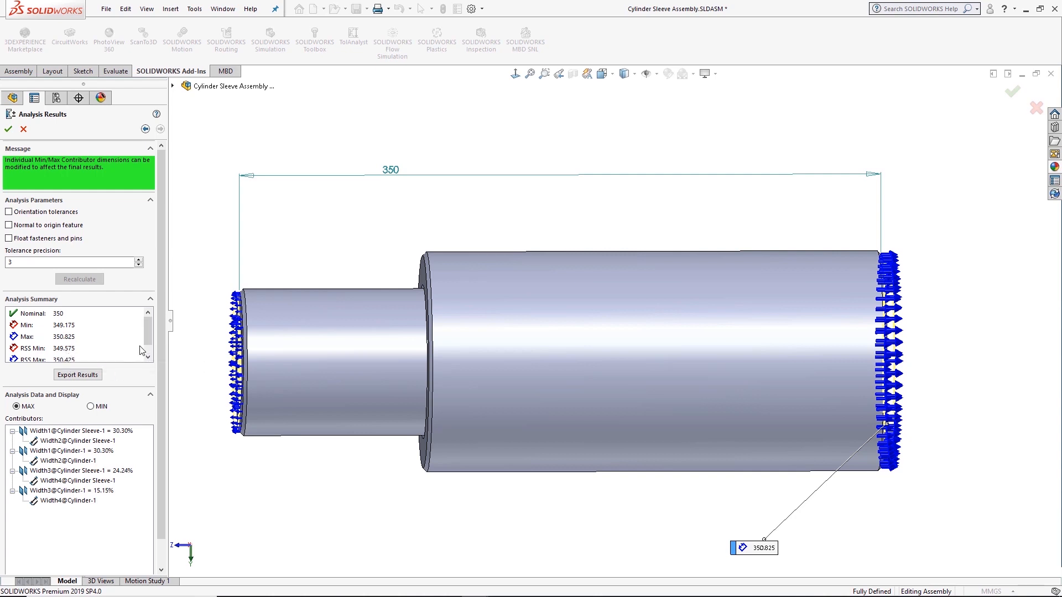
{"action": "left_click_drag", "start_coordinate": [160, 326], "coordinate": [157, 361]}
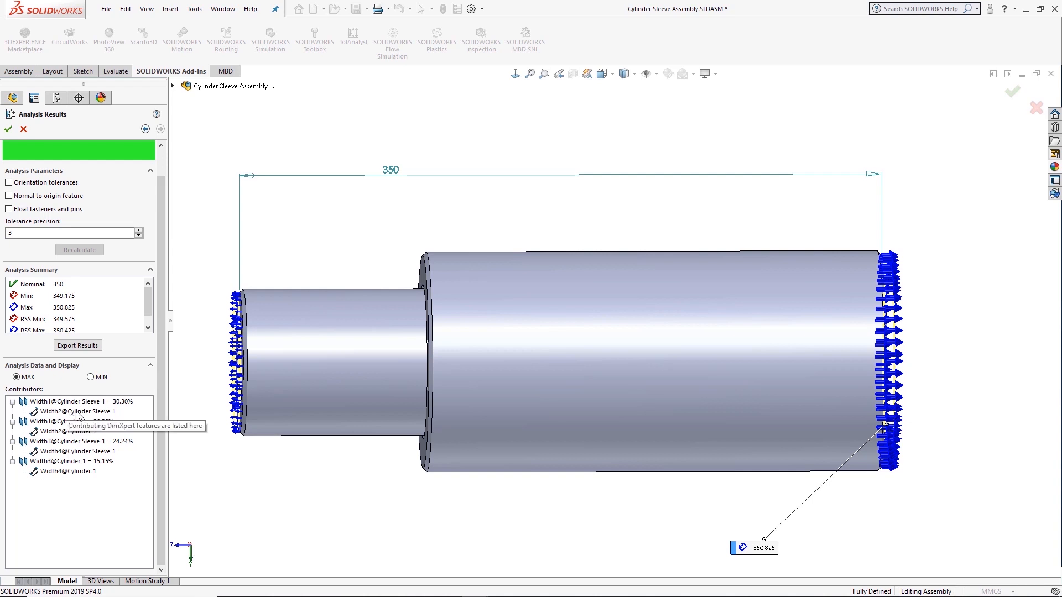
{"action": "left_click", "coordinate": [77, 412]}
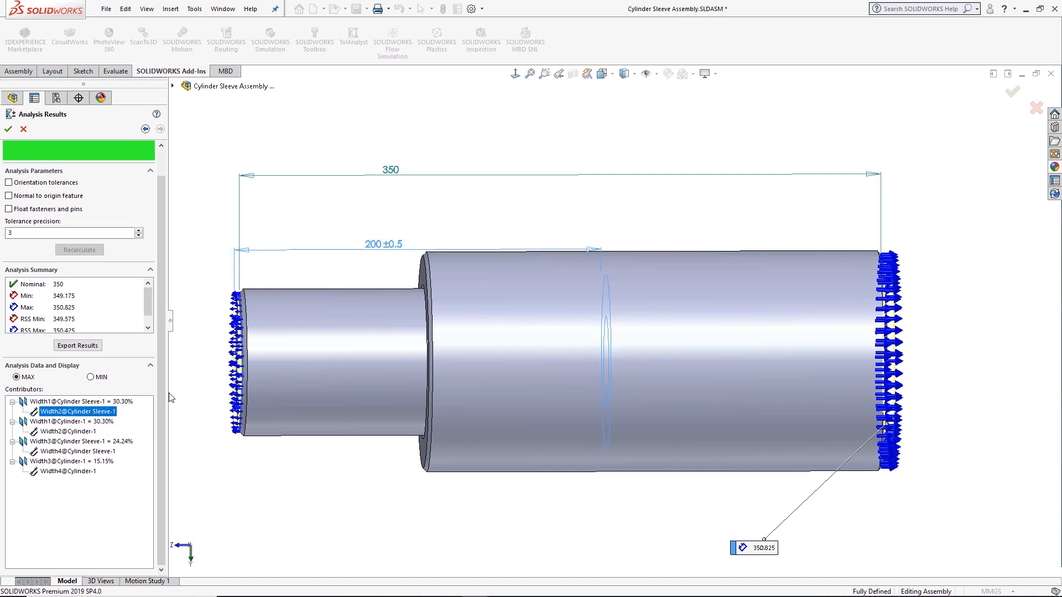
{"action": "middle_click_drag", "start_coordinate": [367, 363], "coordinate": [374, 389]}
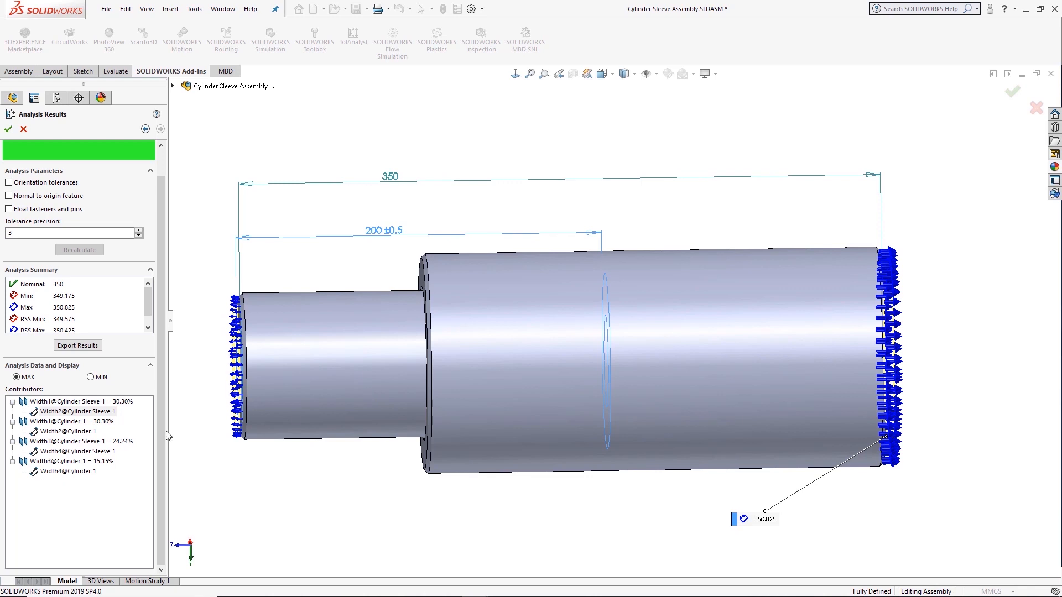
{"action": "left_click", "coordinate": [100, 423]}
{"action": "mouse_move", "coordinate": [465, 410]}
{"action": "middle_mouse_down"}
{"action": "mouse_move", "coordinate": [477, 406]}
{"action": "mouse_move", "coordinate": [463, 410]}
{"action": "middle_mouse_up"}
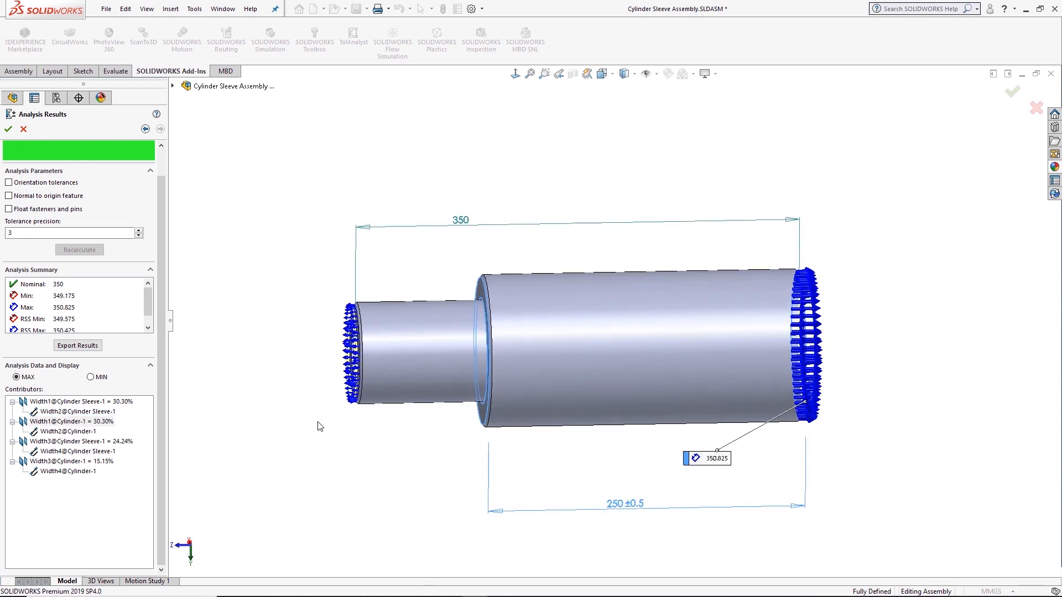
{"action": "left_click", "coordinate": [81, 442]}
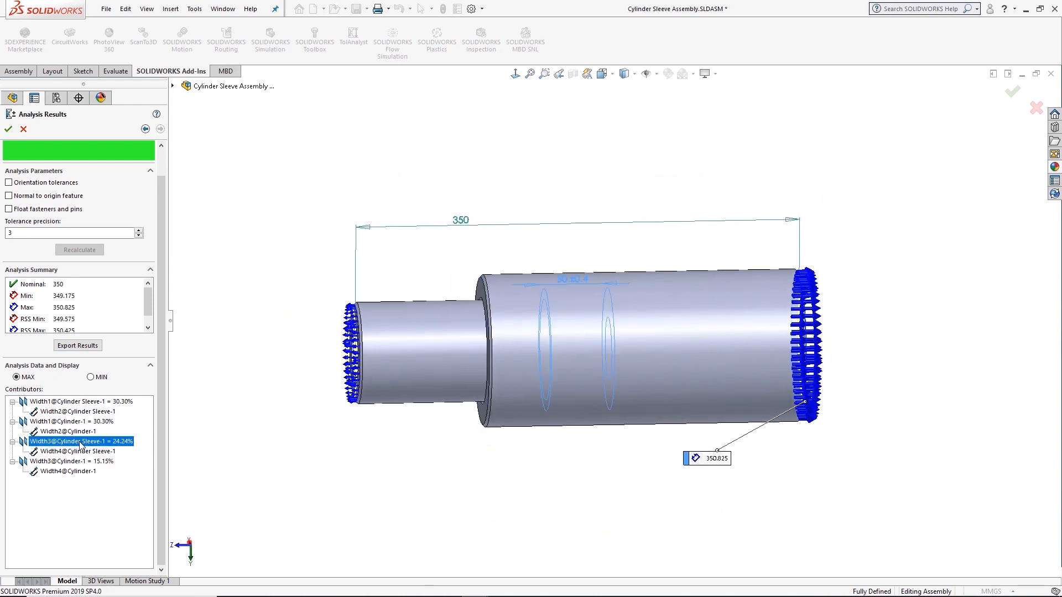
Step: Highlight the contributors Width3@Cylinder-1 and Width1@Cylinder Sleeve-1 on the model and examine the maximum result
{"action": "left_click", "coordinate": [84, 461]}
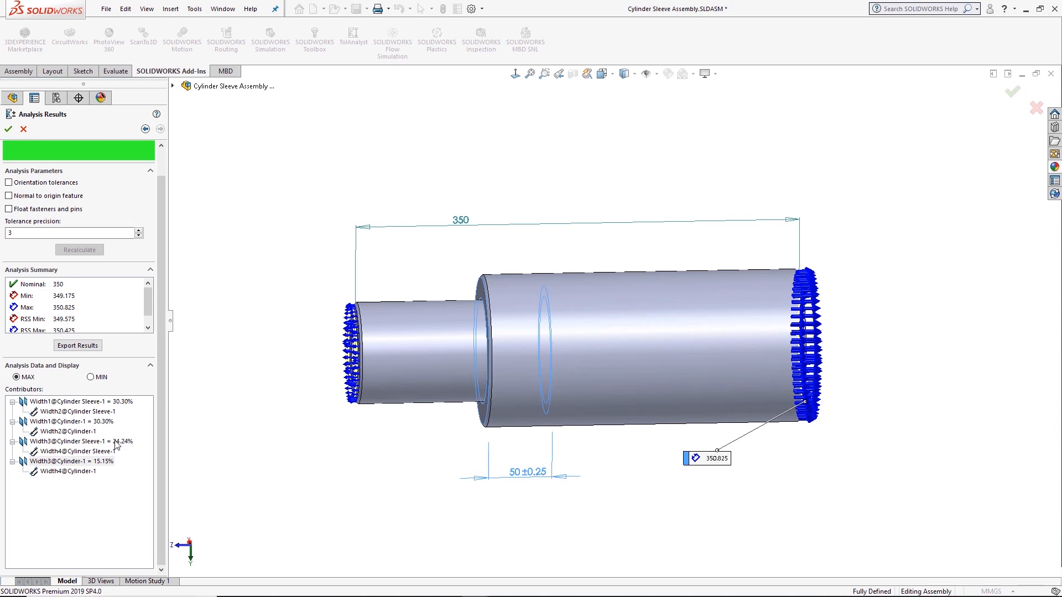
{"action": "scroll", "coordinate": [613, 317], "scroll_direction": "up", "scroll_amount": 1}
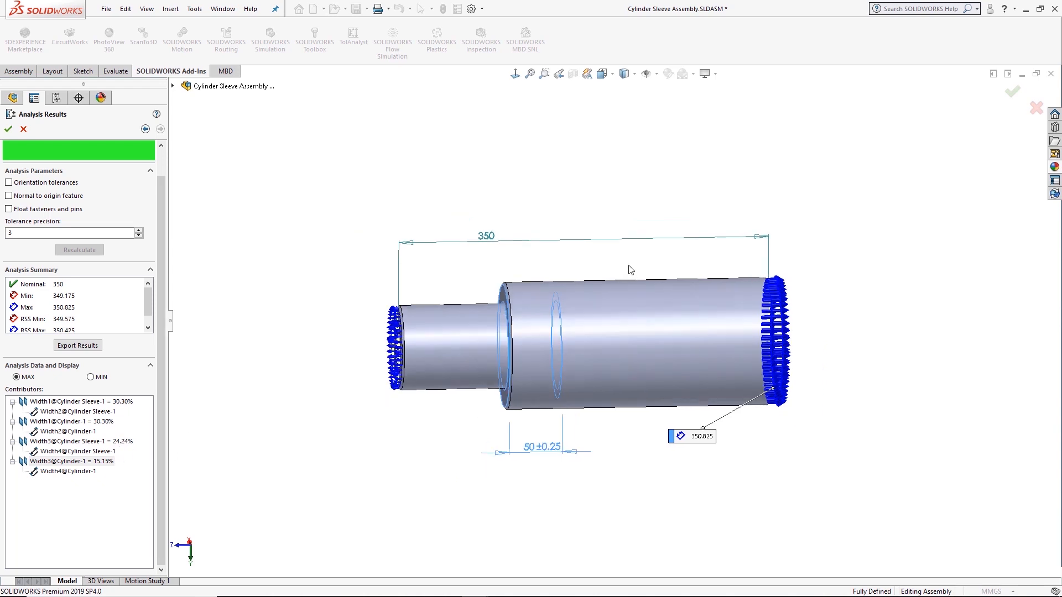
{"action": "scroll", "coordinate": [636, 251], "scroll_direction": "down", "scroll_amount": 1}
{"action": "left_click", "coordinate": [114, 406]}
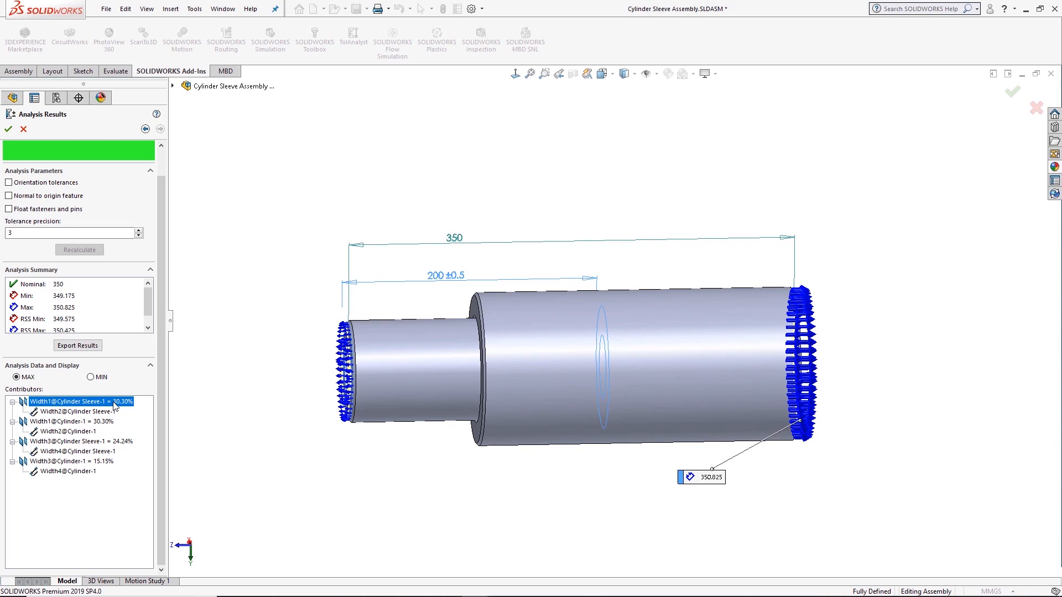
{"action": "left_click", "coordinate": [64, 308]}
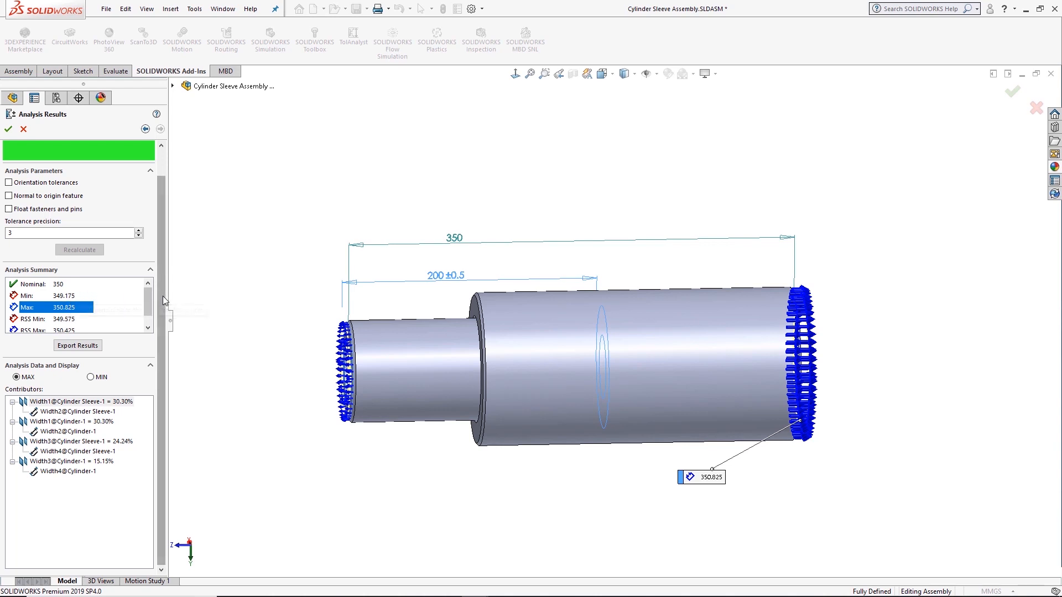
Step: Export the analysis results to the Desktop as the Excel file Study1.xlsx
{"action": "left_click", "coordinate": [73, 346]}
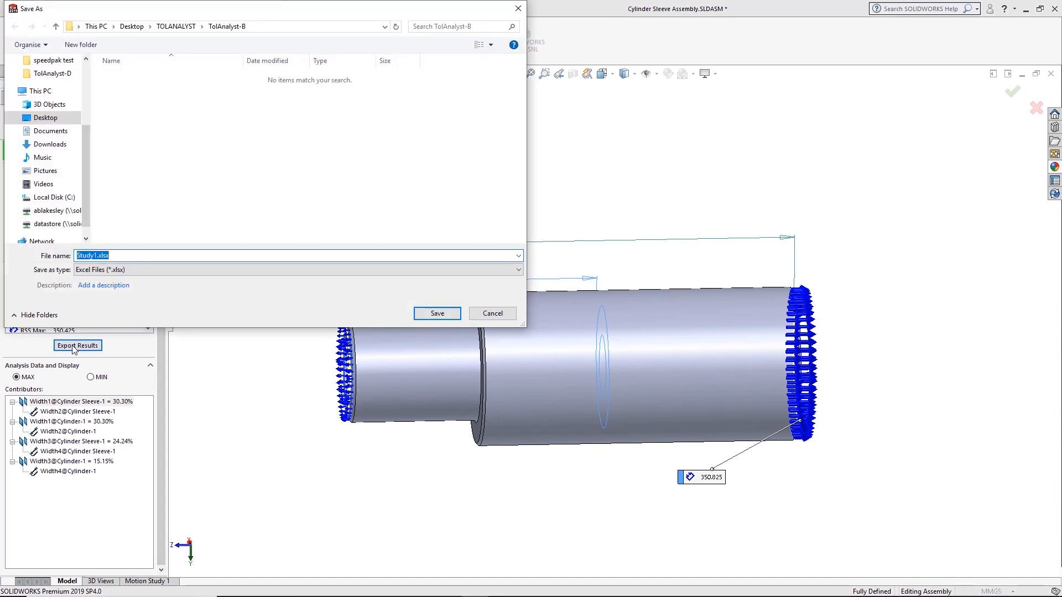
{"action": "left_click", "coordinate": [46, 119]}
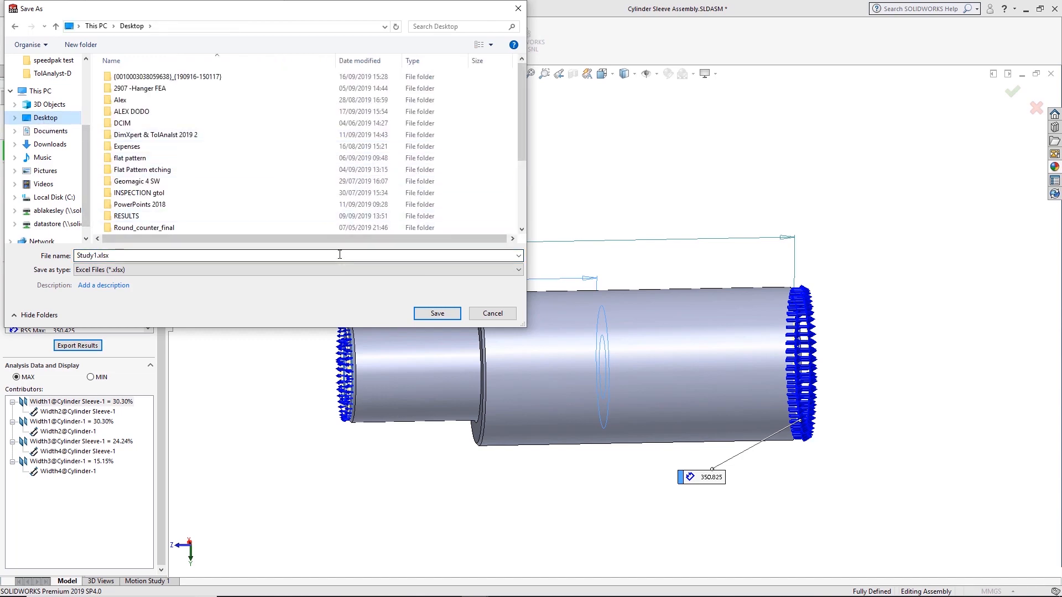
{"action": "left_click", "coordinate": [437, 312]}
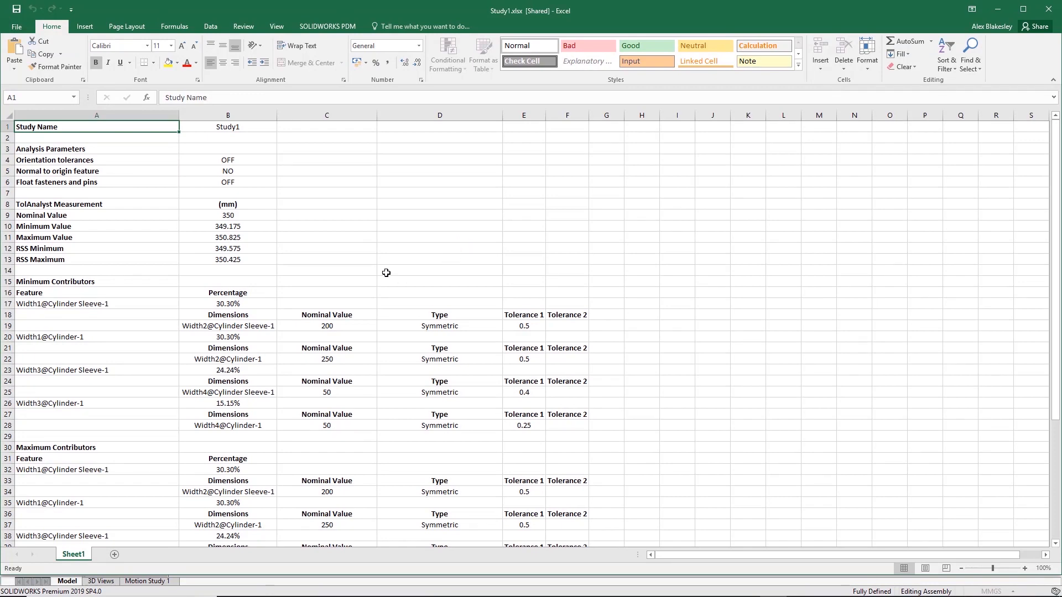
Step: Review the measurement and the minimum and maximum contributors in the exported workbook, and return to SOLIDWORKS
{"action": "scroll", "coordinate": [380, 316], "scroll_direction": "down", "scroll_amount": 8}
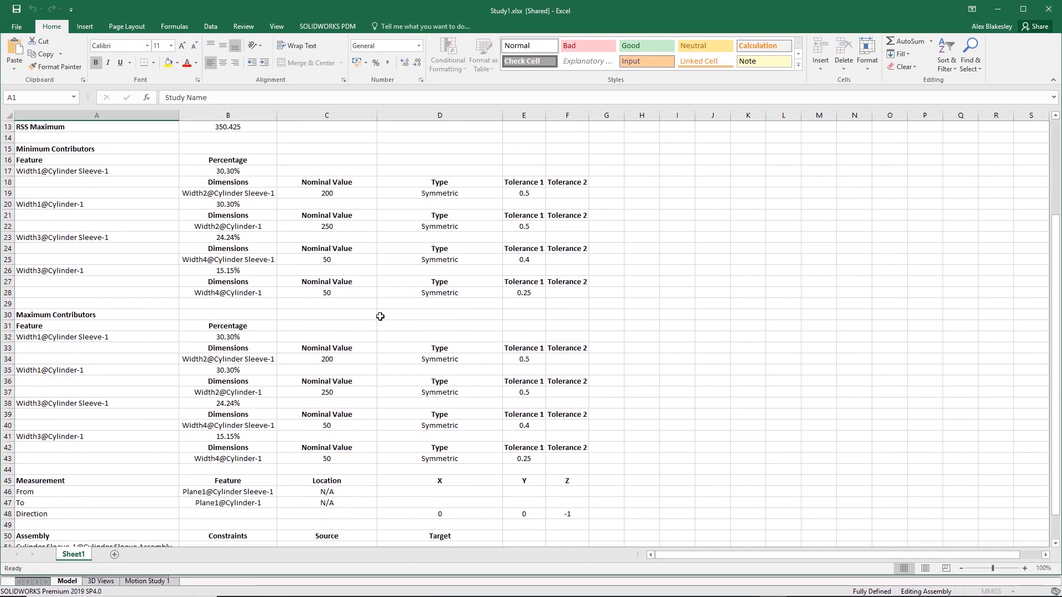
{"action": "scroll", "coordinate": [377, 316], "scroll_direction": "up", "scroll_amount": 5}
{"action": "scroll", "coordinate": [376, 316], "scroll_direction": "up", "scroll_amount": 3}
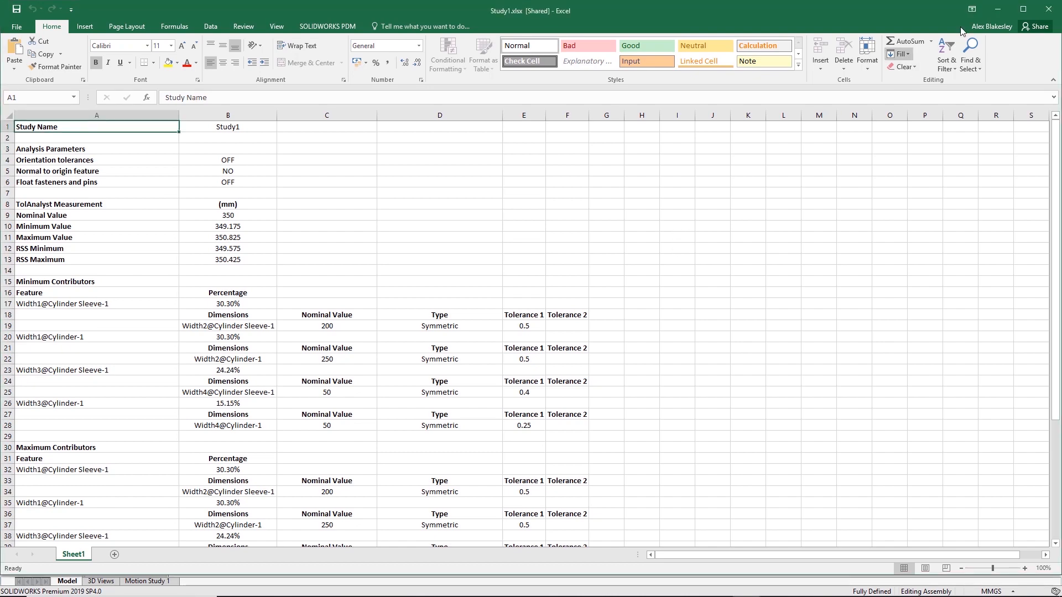
{"action": "left_click", "coordinate": [997, 10]}
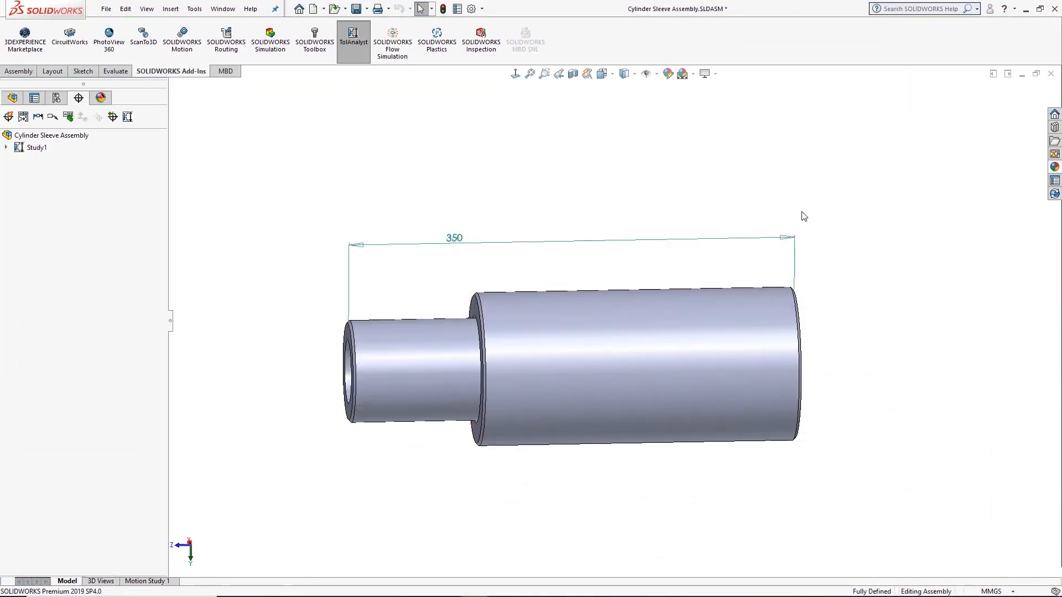
Step: Switch to the tolanalyst assembly and inspect the holder's slot underside and the base plate's upper face with the two open holes
{"action": "key", "text": "ctrl+Tab"}
{"action": "key", "text": "ctrl+Tab"}
{"action": "key", "text": "ctrl+Tab"}
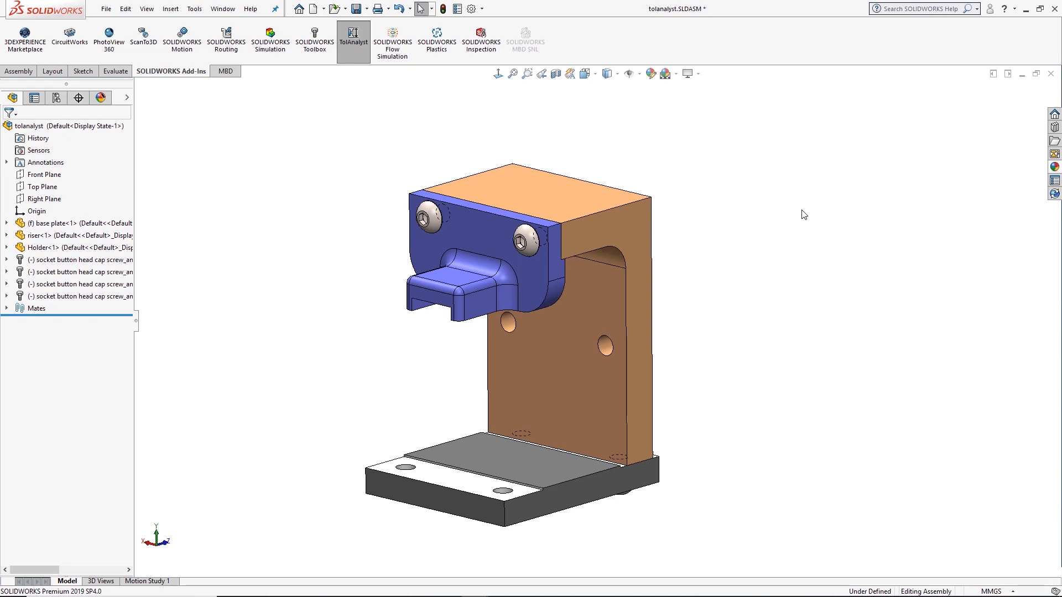
{"action": "middle_click_drag", "start_coordinate": [626, 315], "coordinate": [647, 279]}
{"action": "scroll", "coordinate": [544, 272], "scroll_direction": "down", "scroll_amount": 5}
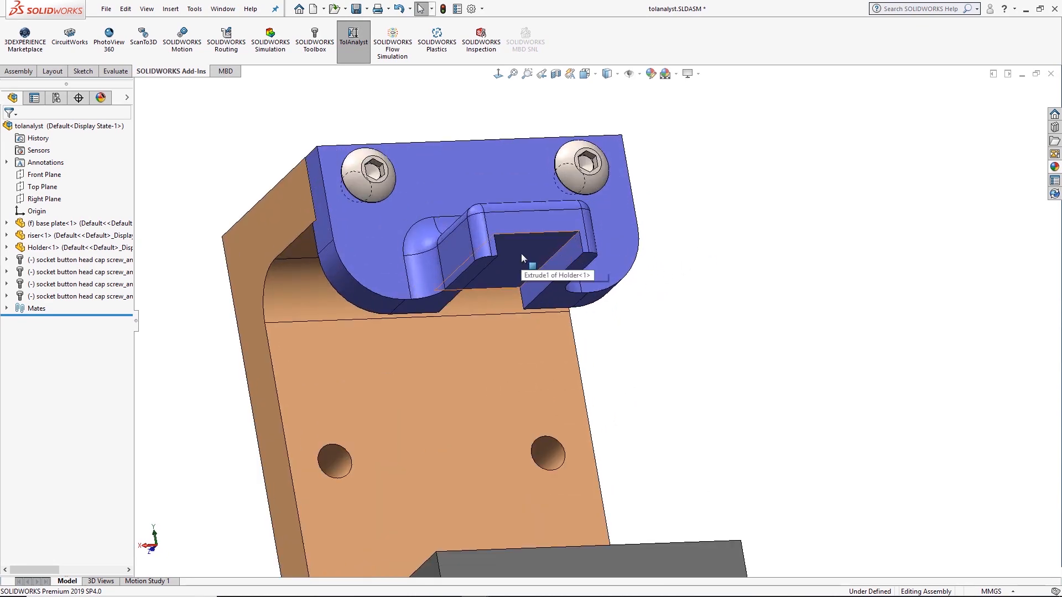
{"action": "left_click", "coordinate": [521, 257]}
{"action": "middle_click_drag", "start_coordinate": [521, 258], "coordinate": [549, 503]}
{"action": "scroll", "coordinate": [559, 470], "scroll_direction": "down", "scroll_amount": 3}
{"action": "left_click", "coordinate": [552, 464]}
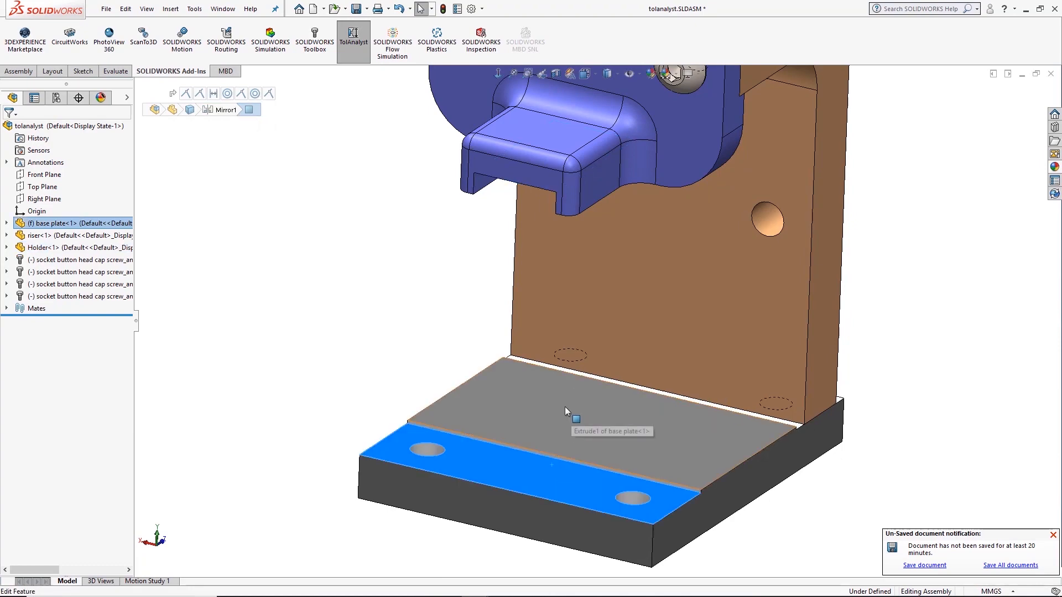
{"action": "middle_click_drag", "start_coordinate": [554, 409], "coordinate": [591, 164]}
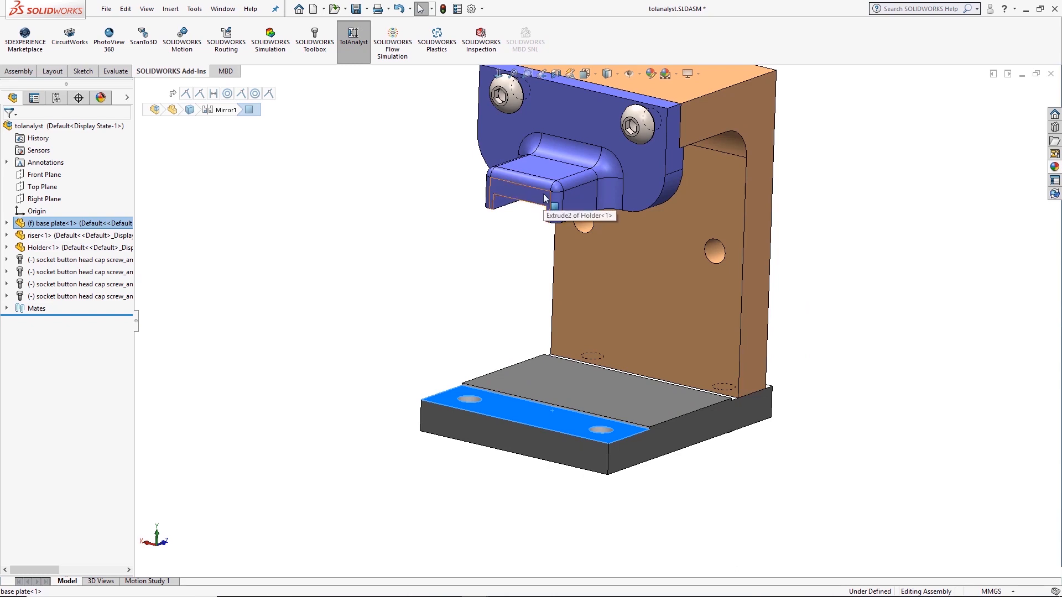
{"action": "key", "text": "Escape"}
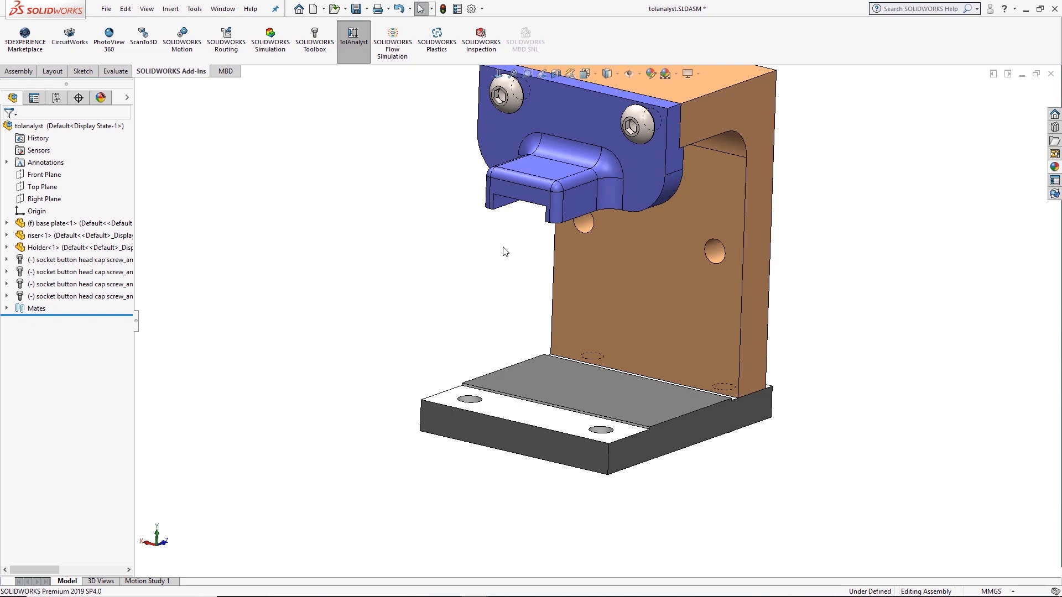
Step: Open the riser part to examine its toleranced dimensions, and return to the tolanalyst assembly
{"action": "left_click", "coordinate": [633, 334]}
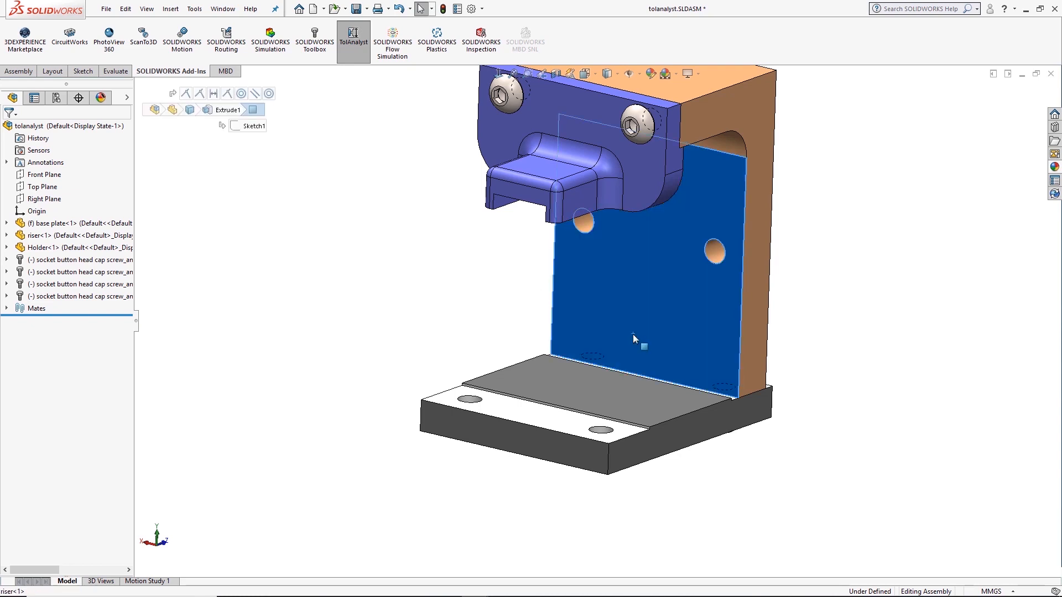
{"action": "left_click", "coordinate": [666, 268]}
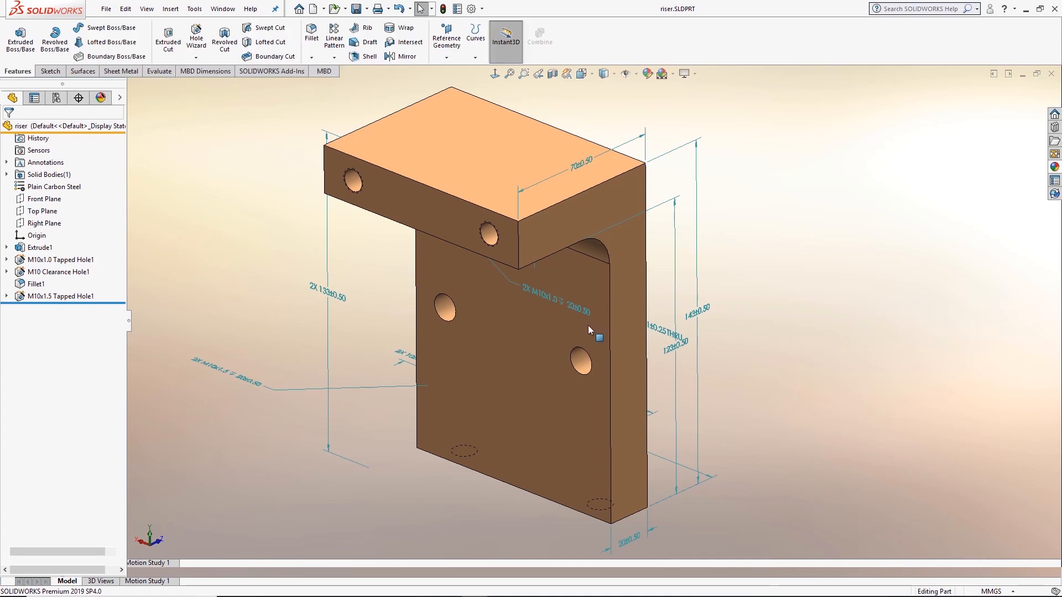
{"action": "middle_click_drag", "start_coordinate": [589, 326], "coordinate": [566, 298]}
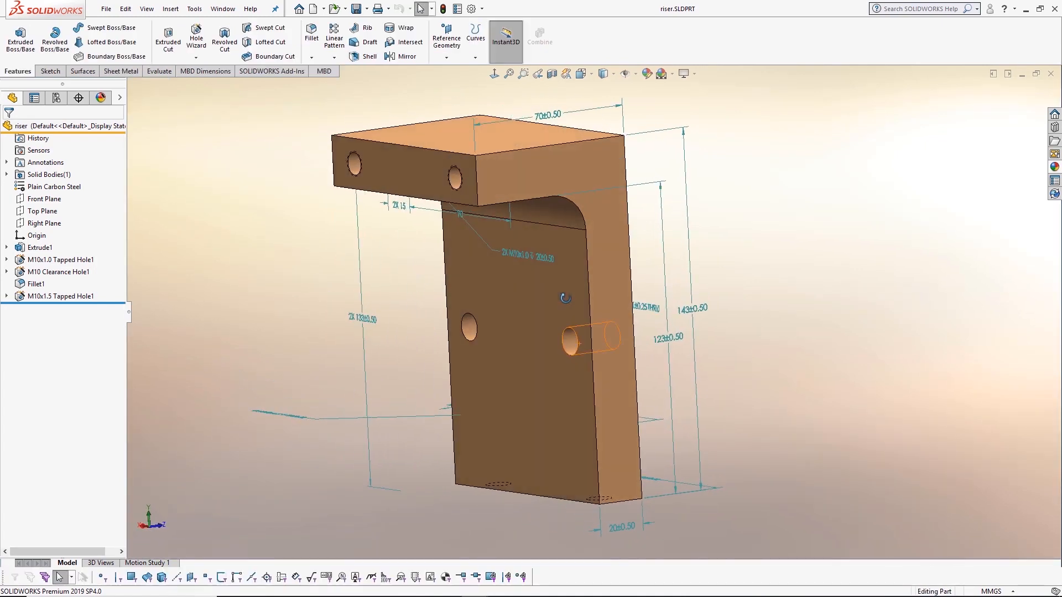
{"action": "key", "text": "ctrl+Tab"}
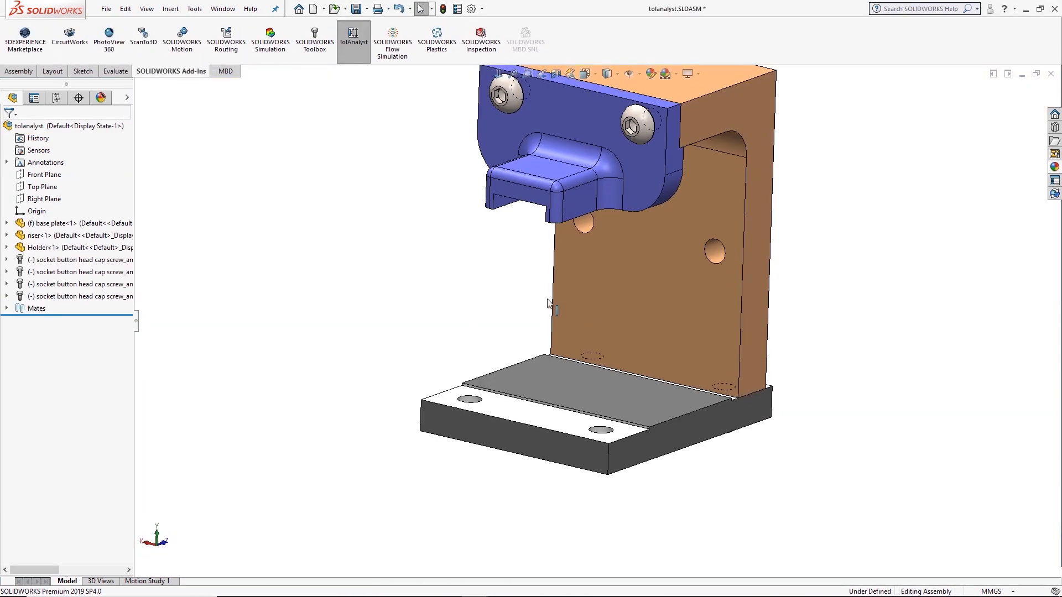
{"action": "middle_click_drag", "start_coordinate": [539, 303], "coordinate": [650, 238]}
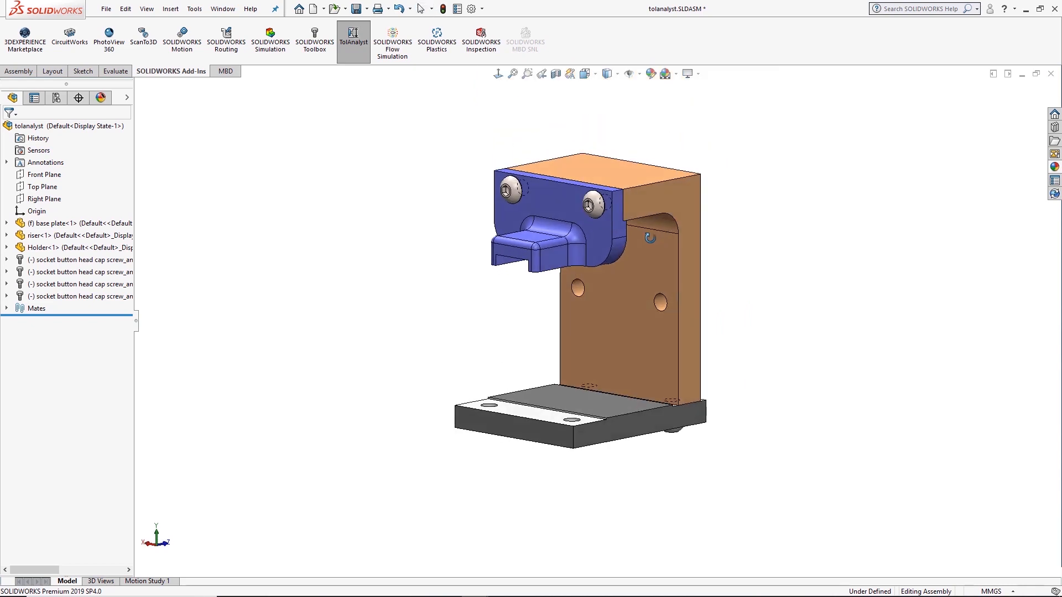
{"action": "key", "text": "Escape"}
Step: Start a TolAnalyst study measuring from the holder's slot underside to the base plate's two-hole upper face, placing the dimension beside the model
{"action": "left_click", "coordinate": [78, 98]}
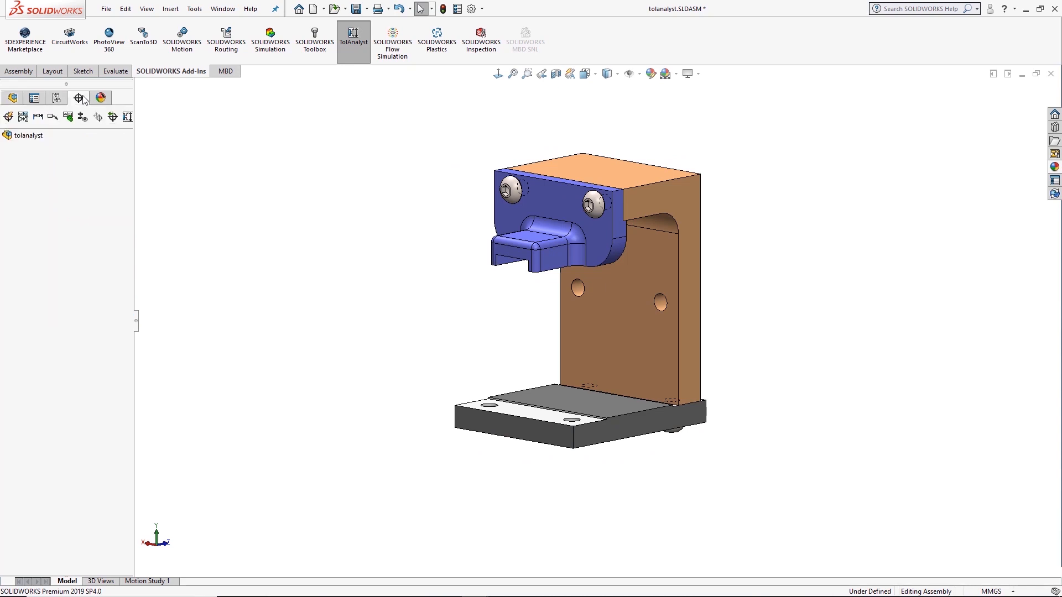
{"action": "left_click", "coordinate": [127, 116]}
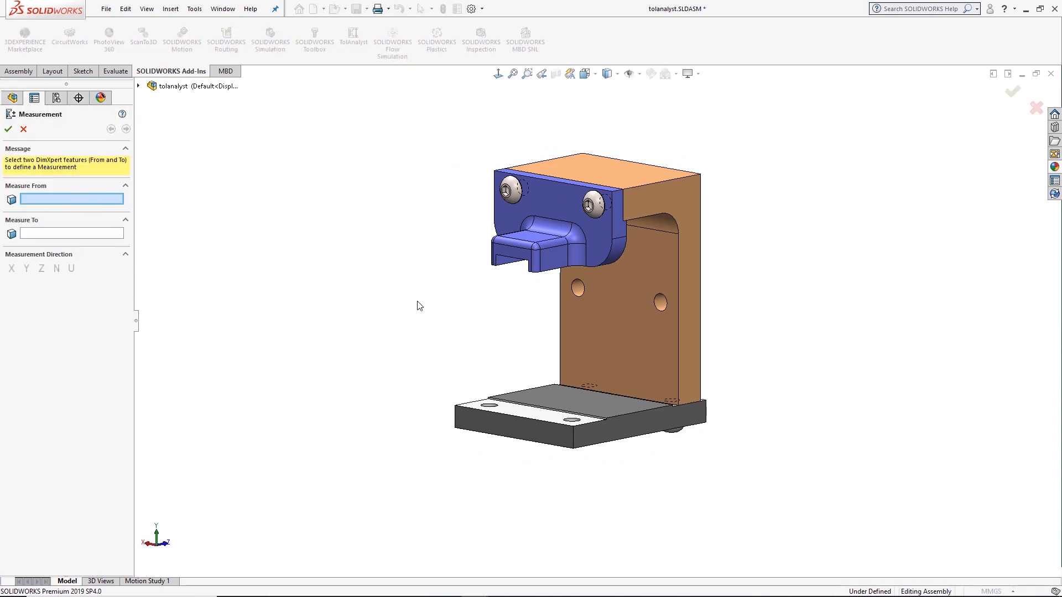
{"action": "middle_click_drag", "start_coordinate": [417, 301], "coordinate": [446, 218]}
{"action": "scroll", "coordinate": [537, 219], "scroll_direction": "down", "scroll_amount": 3}
{"action": "left_click", "coordinate": [548, 261]}
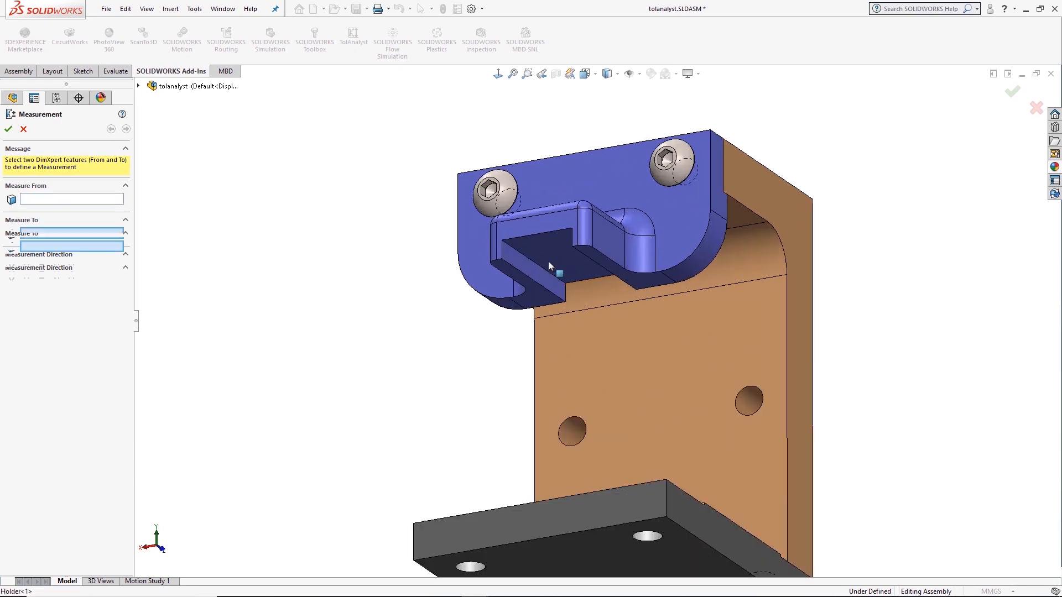
{"action": "middle_click_drag", "start_coordinate": [556, 257], "coordinate": [545, 369]}
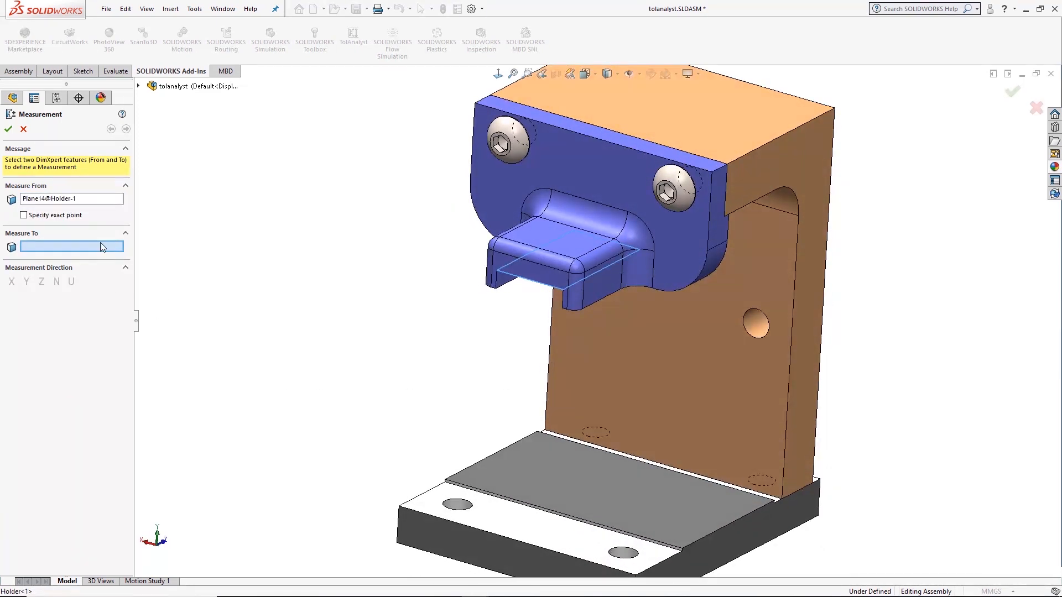
{"action": "left_click", "coordinate": [528, 529]}
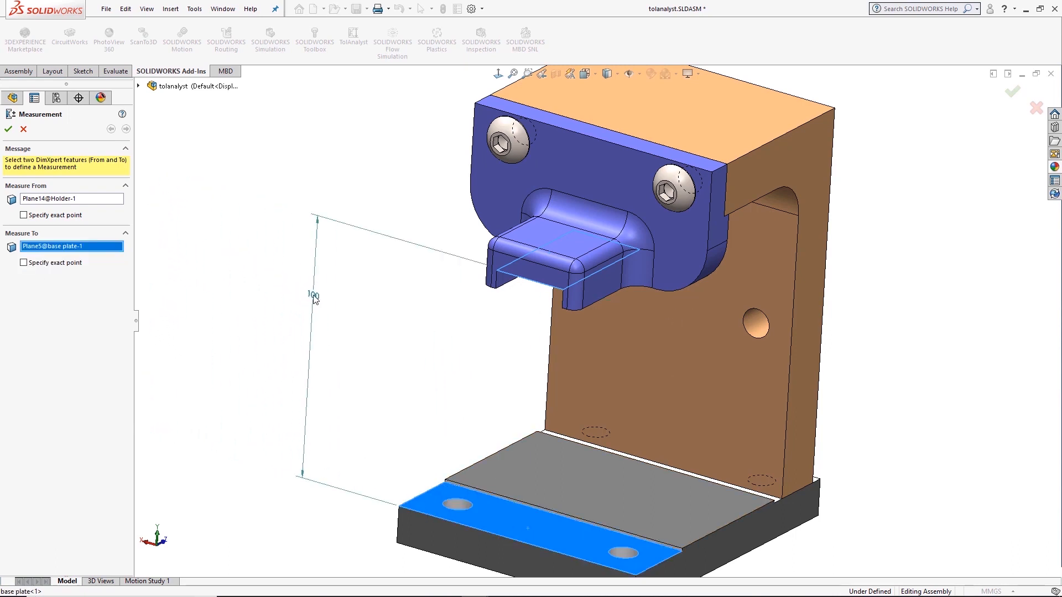
{"action": "left_click", "coordinate": [313, 298]}
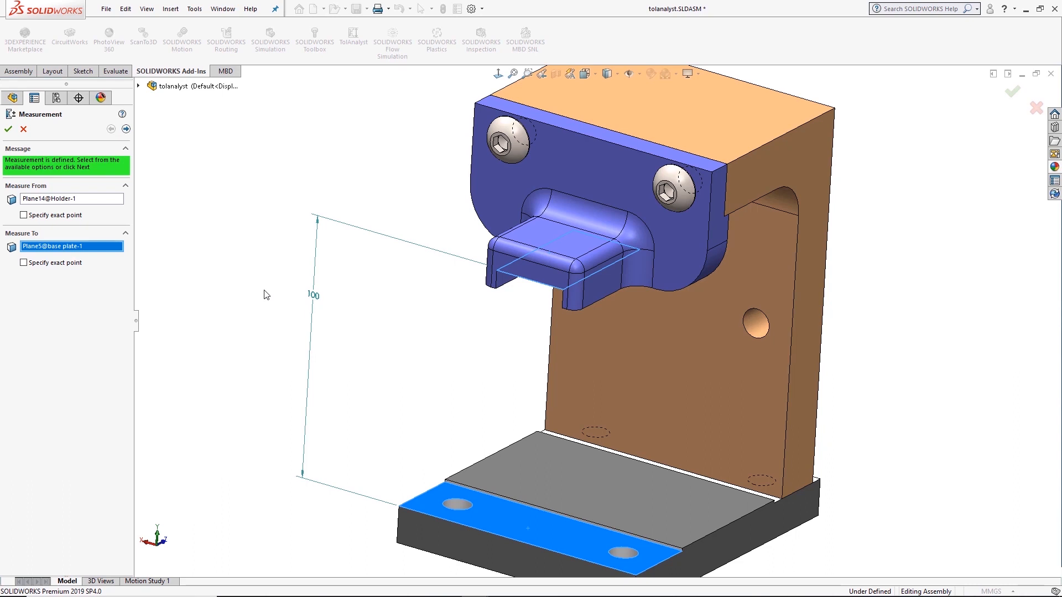
Step: Define the assembly sequence with the base plate as base part, followed by the riser and the holder
{"action": "left_click", "coordinate": [126, 129]}
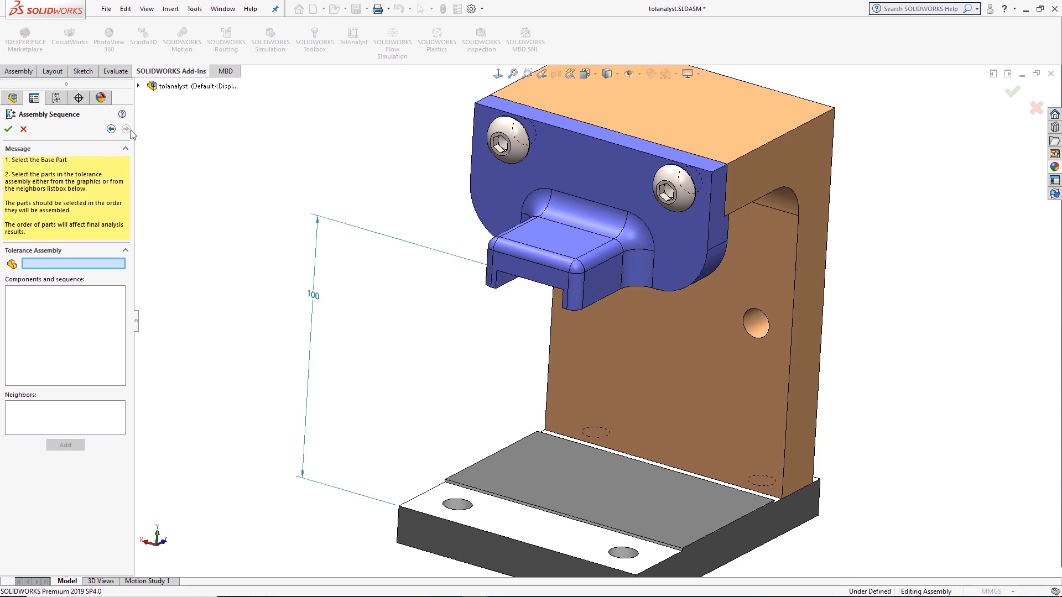
{"action": "left_click", "coordinate": [552, 496]}
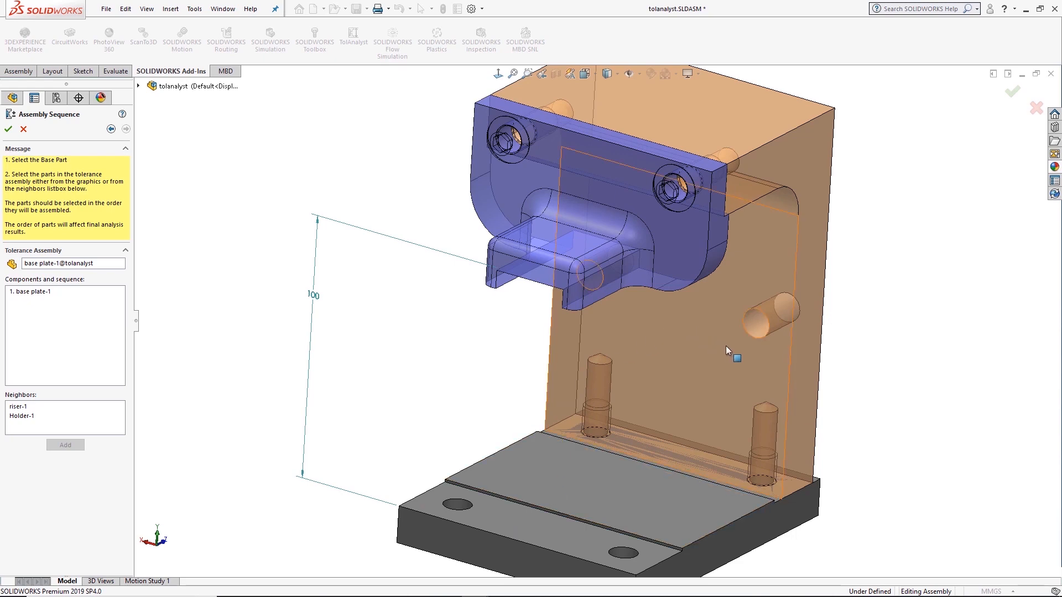
{"action": "middle_click_drag", "start_coordinate": [732, 296], "coordinate": [723, 274]}
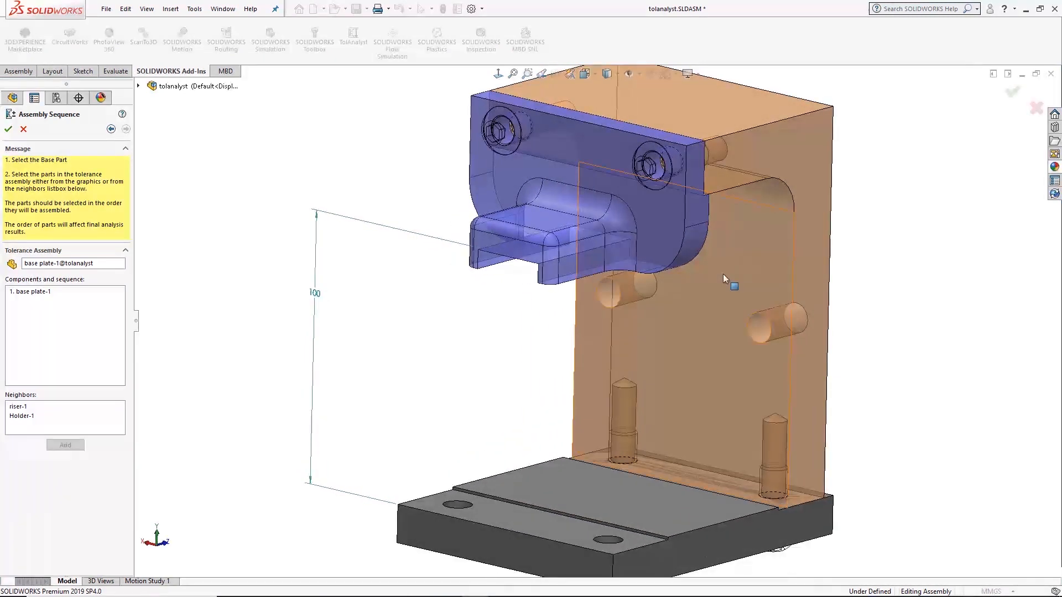
{"action": "left_click", "coordinate": [722, 274]}
{"action": "middle_click_drag", "start_coordinate": [652, 247], "coordinate": [532, 249]}
{"action": "left_click", "coordinate": [517, 244]}
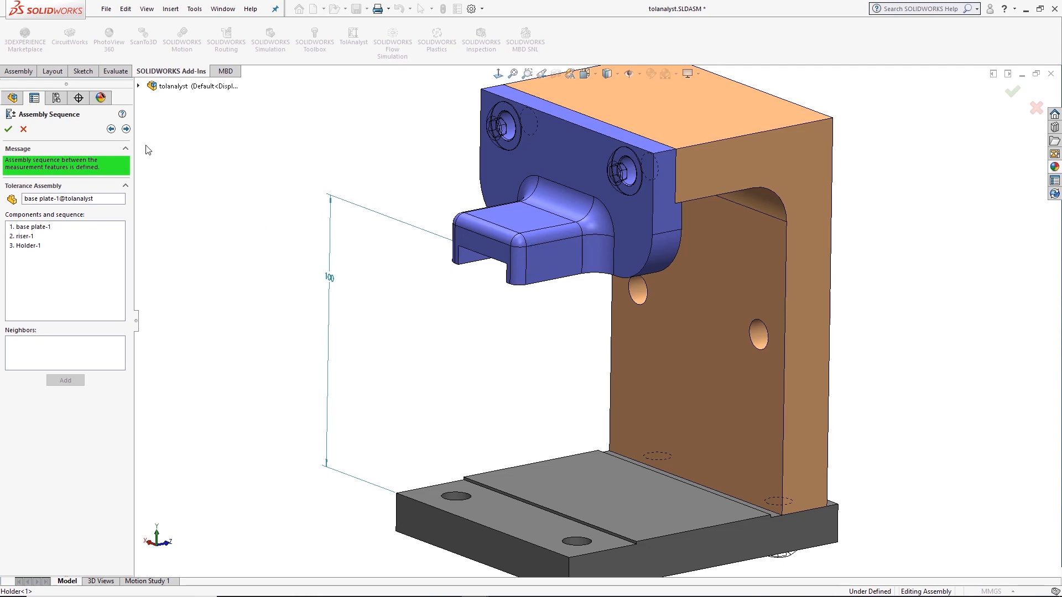
Step: Proceed to the assembly constraints and make the riser's bottom face, Plane10, its primary constraint against the base plate
{"action": "left_click", "coordinate": [130, 130]}
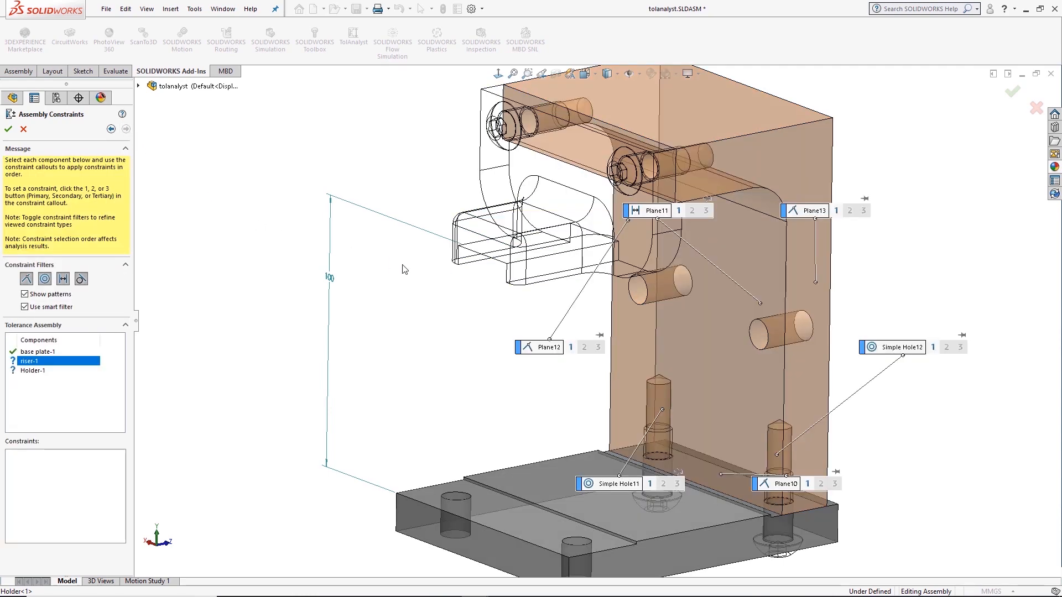
{"action": "key", "text": "f"}
{"action": "scroll", "coordinate": [746, 359], "scroll_direction": "down", "scroll_amount": 1}
{"action": "middle_click_drag", "start_coordinate": [746, 359], "coordinate": [747, 381]}
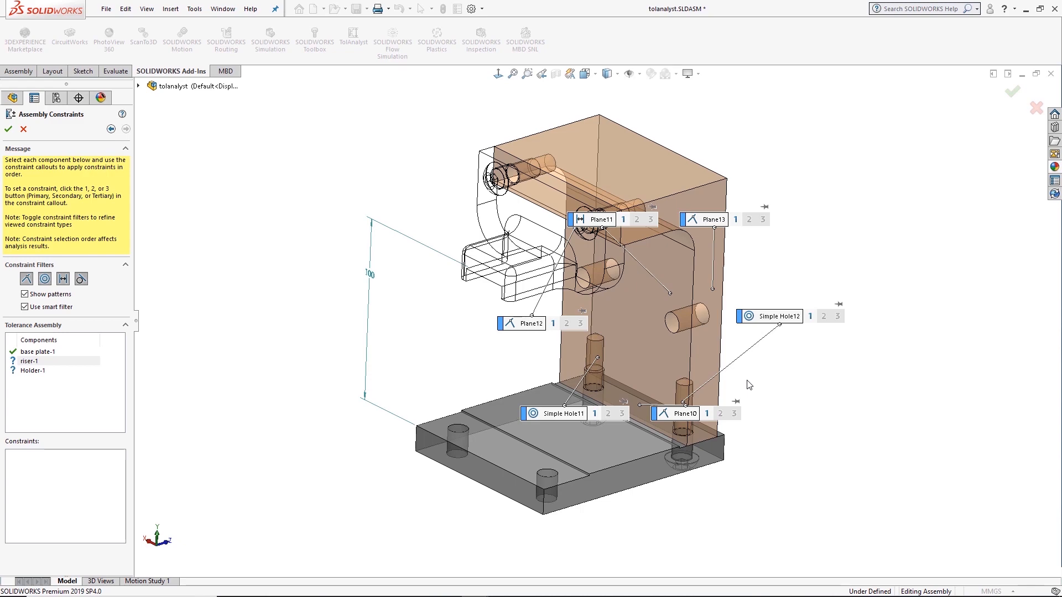
{"action": "scroll", "coordinate": [675, 434], "scroll_direction": "down", "scroll_amount": 4}
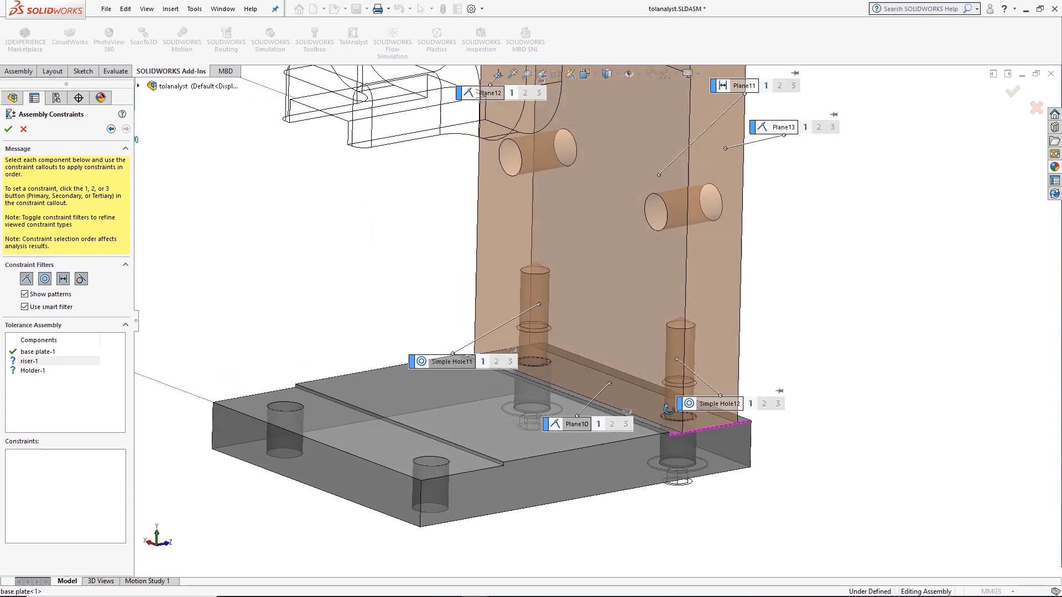
{"action": "scroll", "coordinate": [672, 420], "scroll_direction": "down", "scroll_amount": 5}
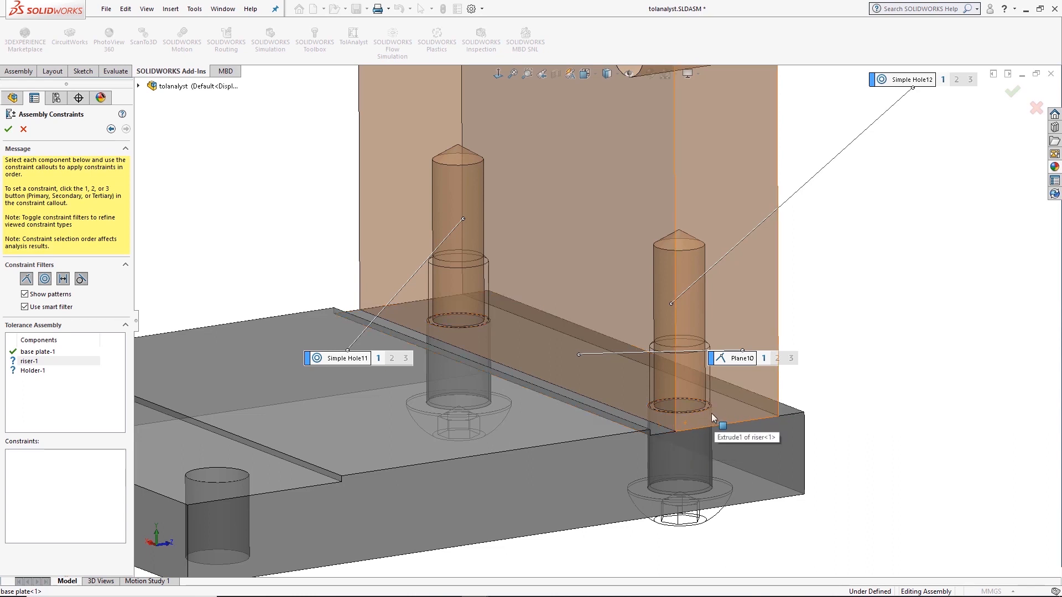
{"action": "left_click_drag", "start_coordinate": [721, 364], "coordinate": [828, 367]}
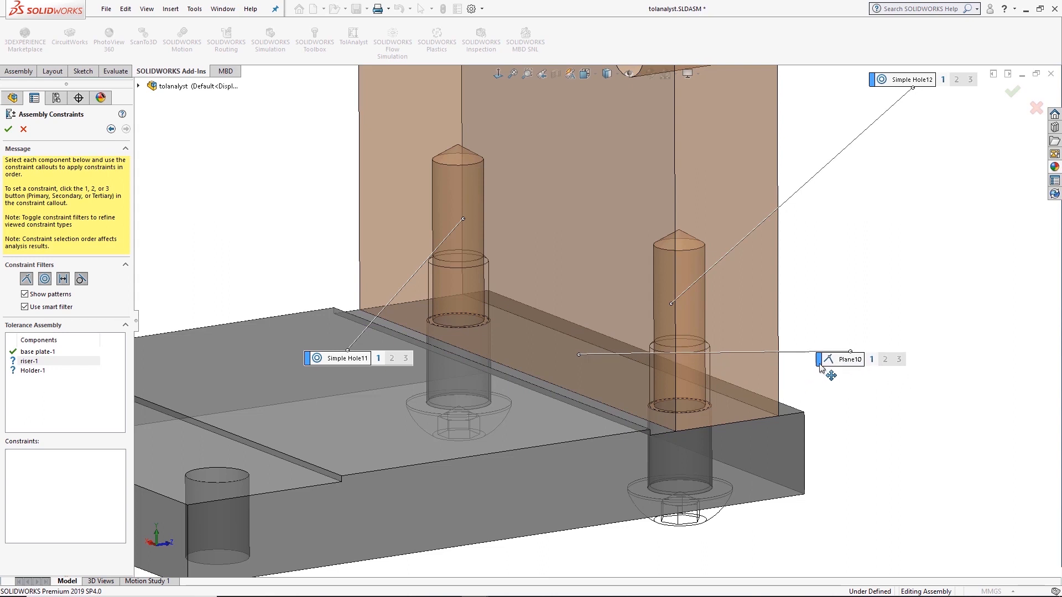
{"action": "left_click", "coordinate": [872, 360]}
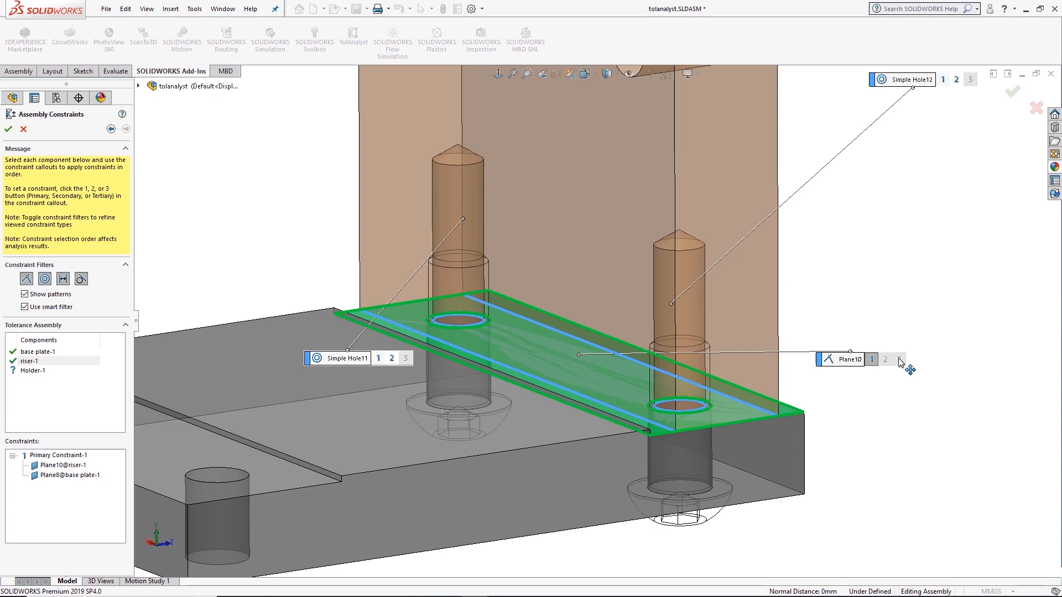
Step: Make the holder's Plane5 its primary constraint, seating the holder against the underside of the riser's overhang
{"action": "scroll", "coordinate": [861, 301], "scroll_direction": "up", "scroll_amount": 7}
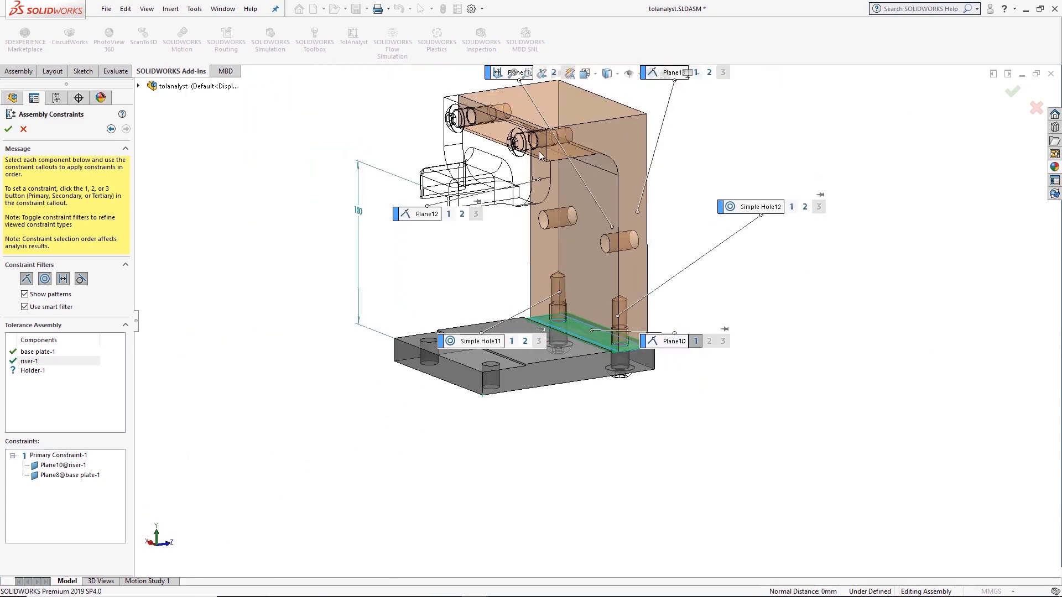
{"action": "scroll", "coordinate": [545, 135], "scroll_direction": "down", "scroll_amount": 3}
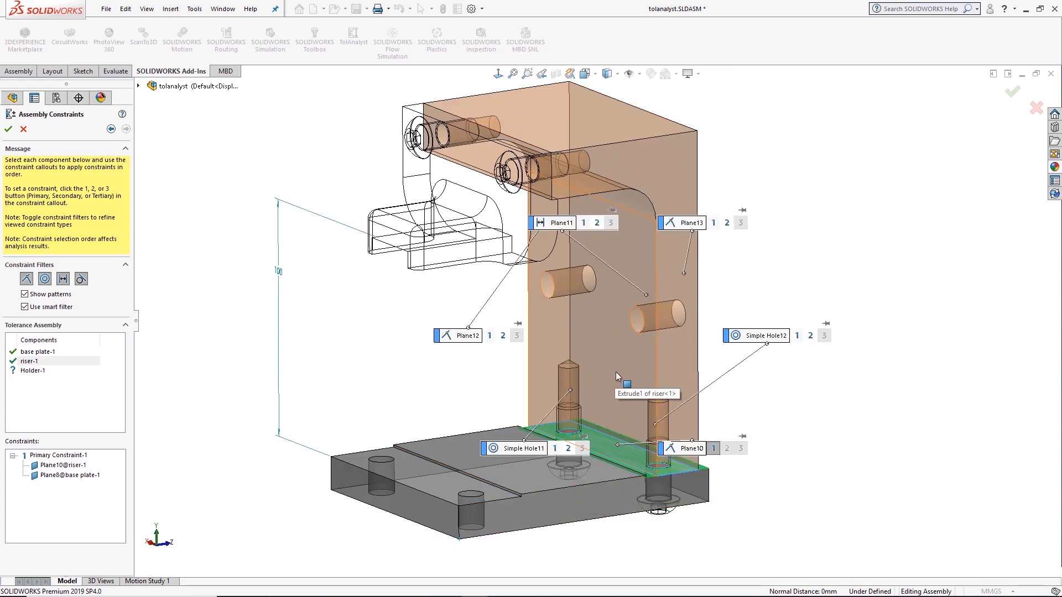
{"action": "scroll", "coordinate": [616, 372], "scroll_direction": "up", "scroll_amount": 1}
{"action": "scroll", "coordinate": [532, 179], "scroll_direction": "down", "scroll_amount": 1}
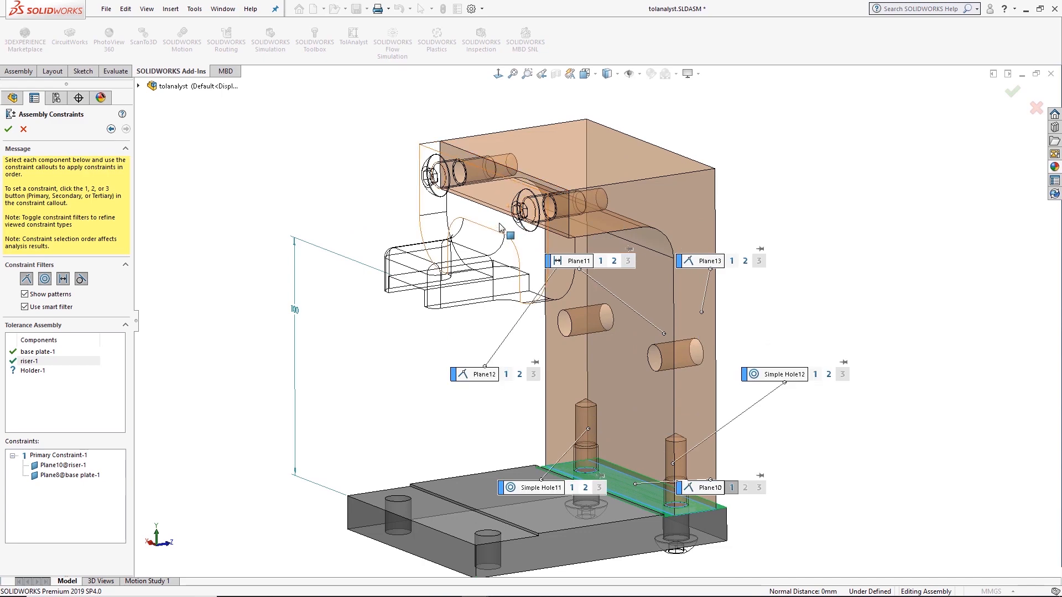
{"action": "left_click", "coordinate": [31, 371]}
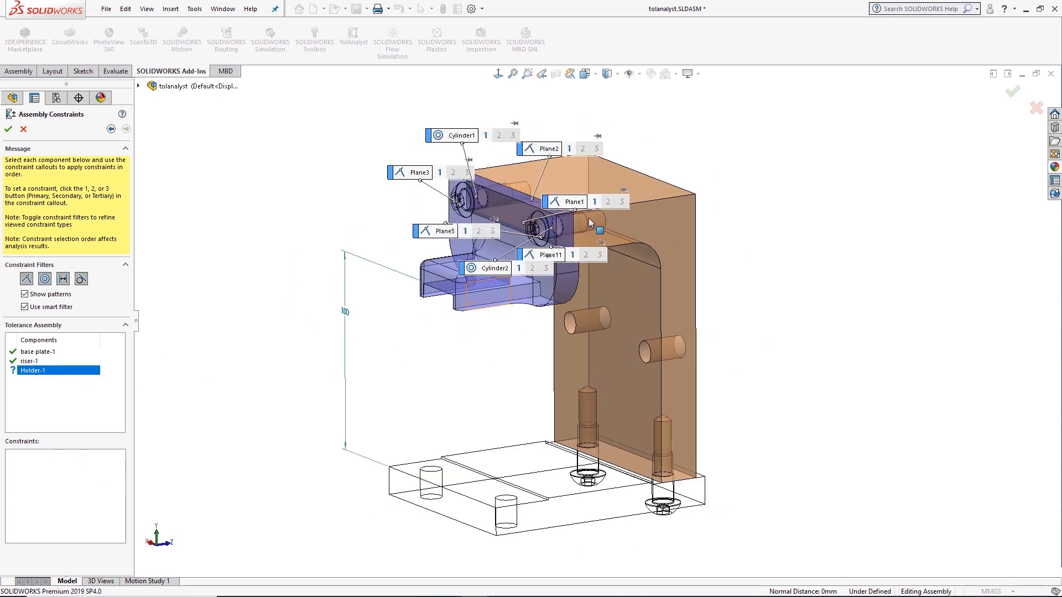
{"action": "scroll", "coordinate": [553, 210], "scroll_direction": "down", "scroll_amount": 3}
{"action": "middle_click_drag", "start_coordinate": [583, 241], "coordinate": [625, 226]}
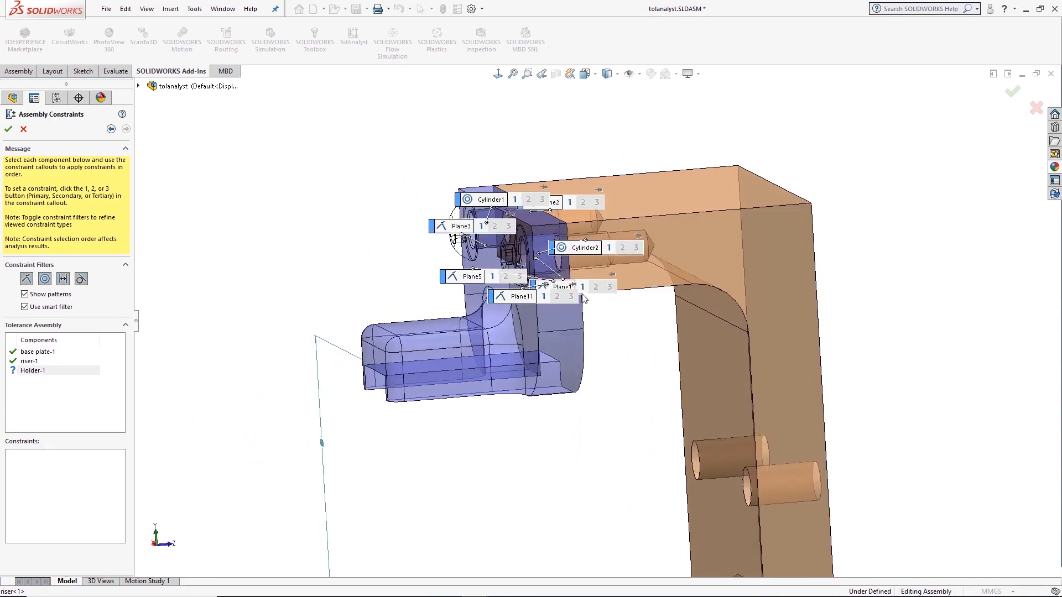
{"action": "scroll", "coordinate": [585, 305], "scroll_direction": "down", "scroll_amount": 4}
{"action": "middle_click_drag", "start_coordinate": [588, 312], "coordinate": [562, 304]}
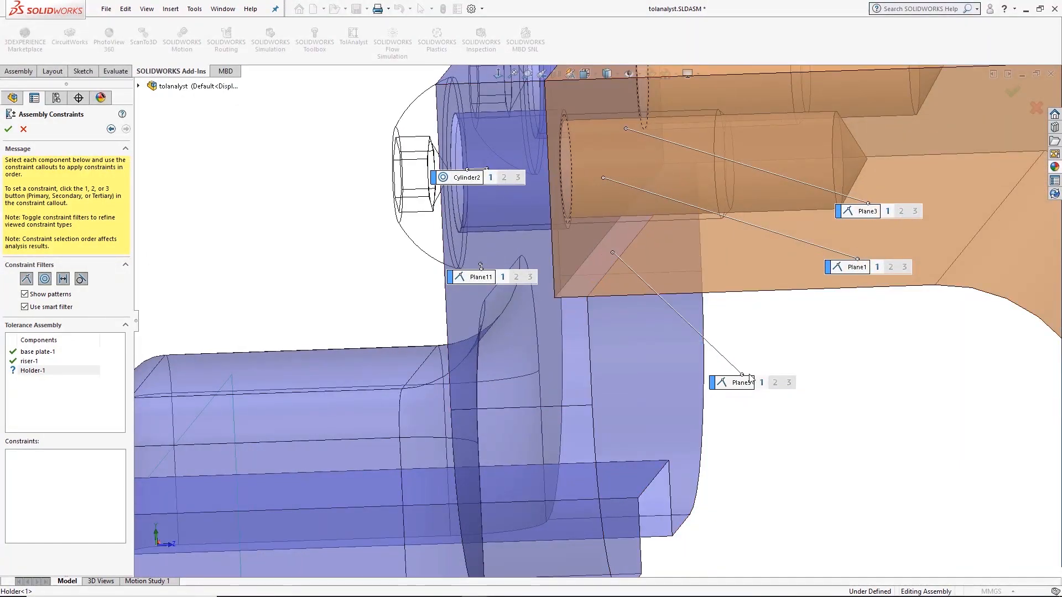
{"action": "left_click", "coordinate": [762, 383]}
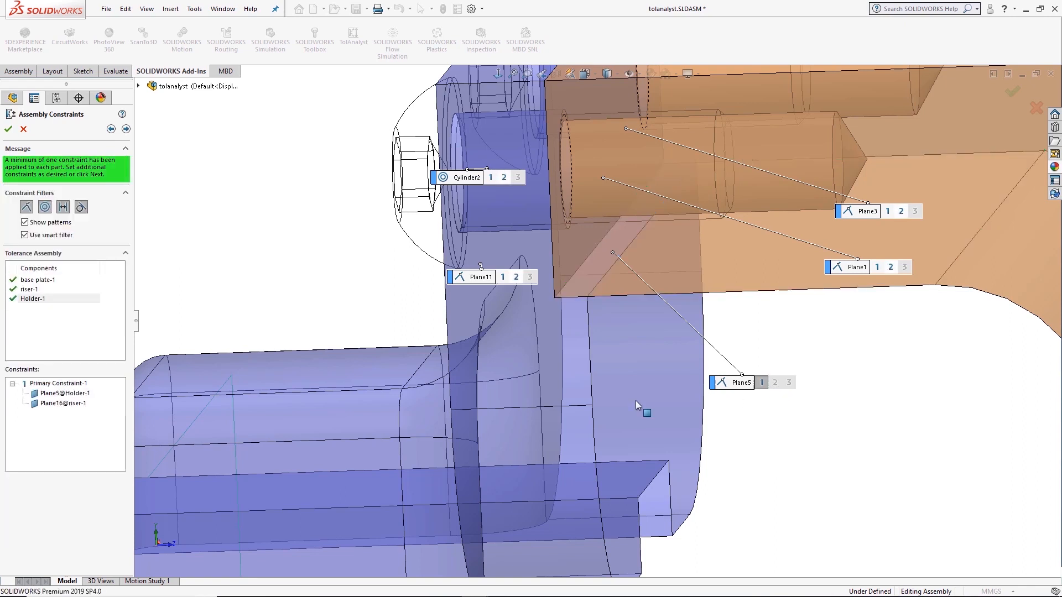
Step: Calculate the stack-up results and examine the worst-case and RSS limits alongside the measured faces on the model
{"action": "left_click", "coordinate": [127, 129]}
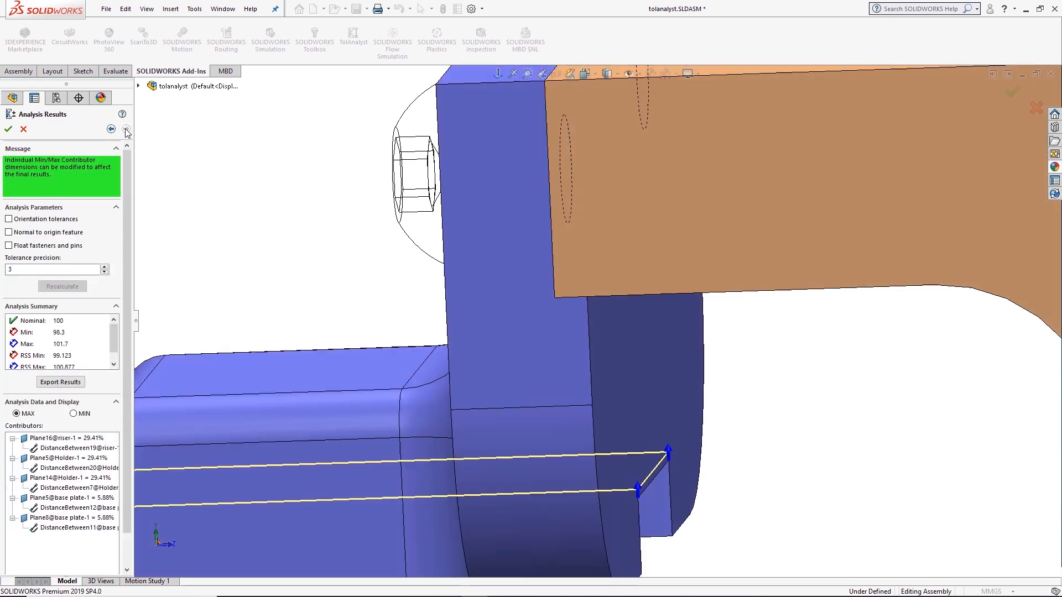
{"action": "middle_click_drag", "start_coordinate": [398, 290], "coordinate": [502, 319]}
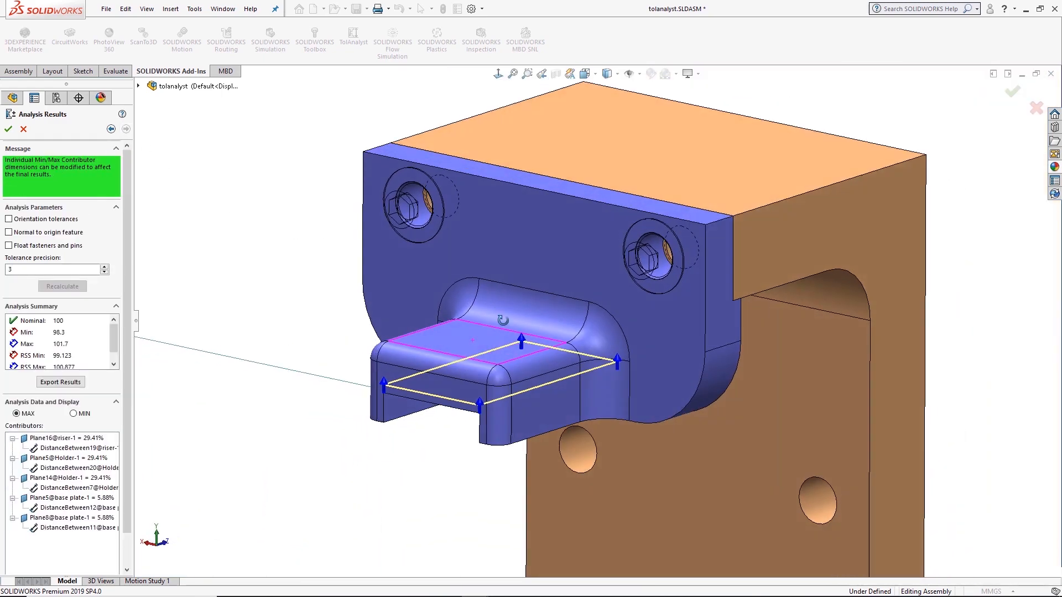
{"action": "scroll", "coordinate": [507, 391], "scroll_direction": "up", "scroll_amount": 4}
{"action": "scroll", "coordinate": [519, 431], "scroll_direction": "down", "scroll_amount": 1}
{"action": "middle_click_drag", "start_coordinate": [519, 431], "coordinate": [512, 403]}
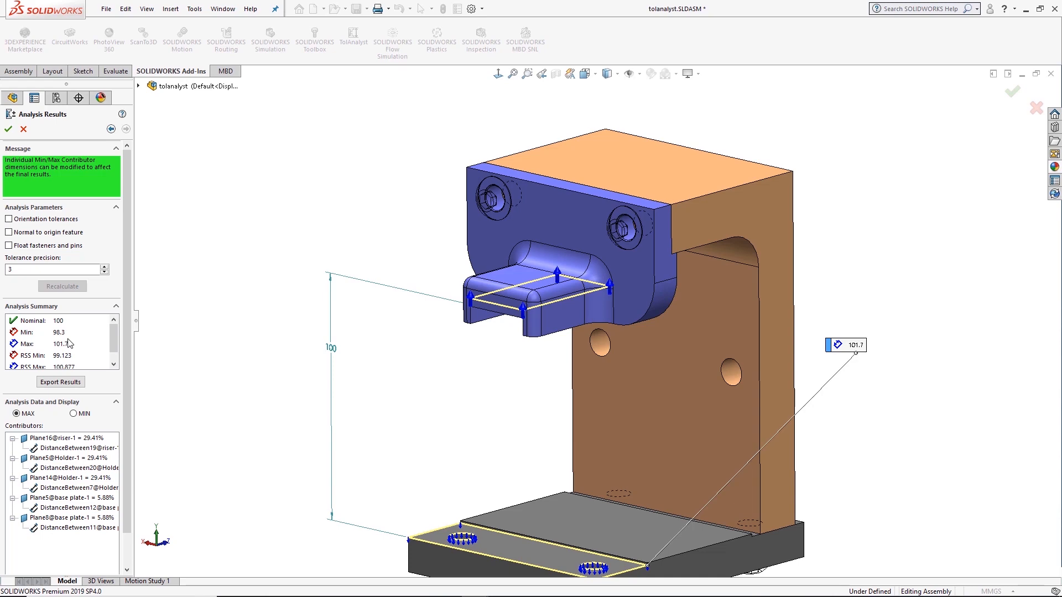
{"action": "scroll", "coordinate": [703, 456], "scroll_direction": "up", "scroll_amount": 2}
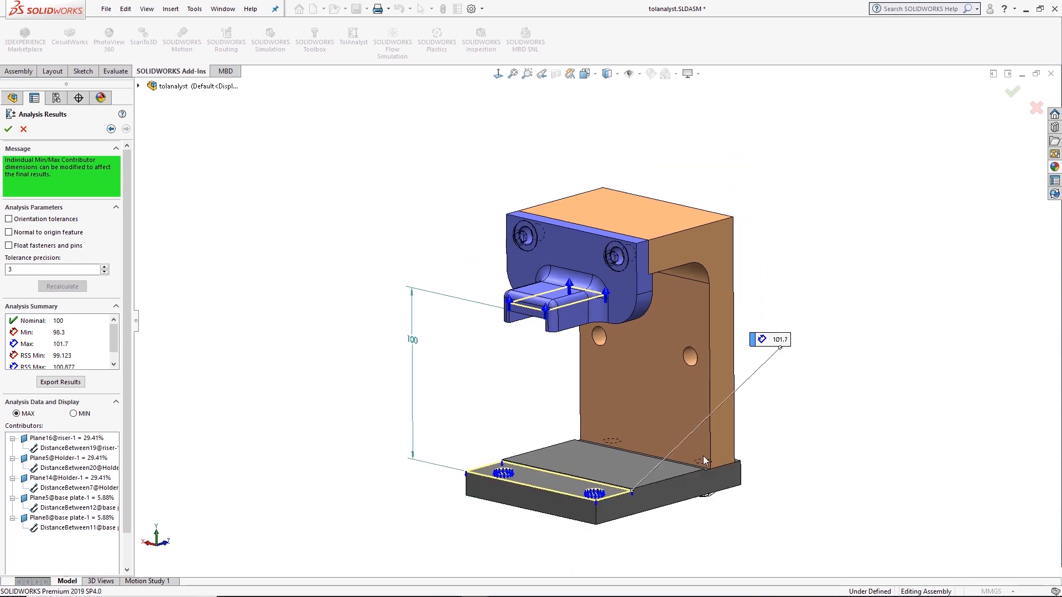
{"action": "scroll", "coordinate": [793, 464], "scroll_direction": "down", "scroll_amount": 2}
{"action": "mouse_move", "coordinate": [744, 423]}
{"action": "middle_mouse_down"}
{"action": "mouse_move", "coordinate": [748, 400]}
{"action": "mouse_move", "coordinate": [746, 416]}
{"action": "middle_mouse_up"}
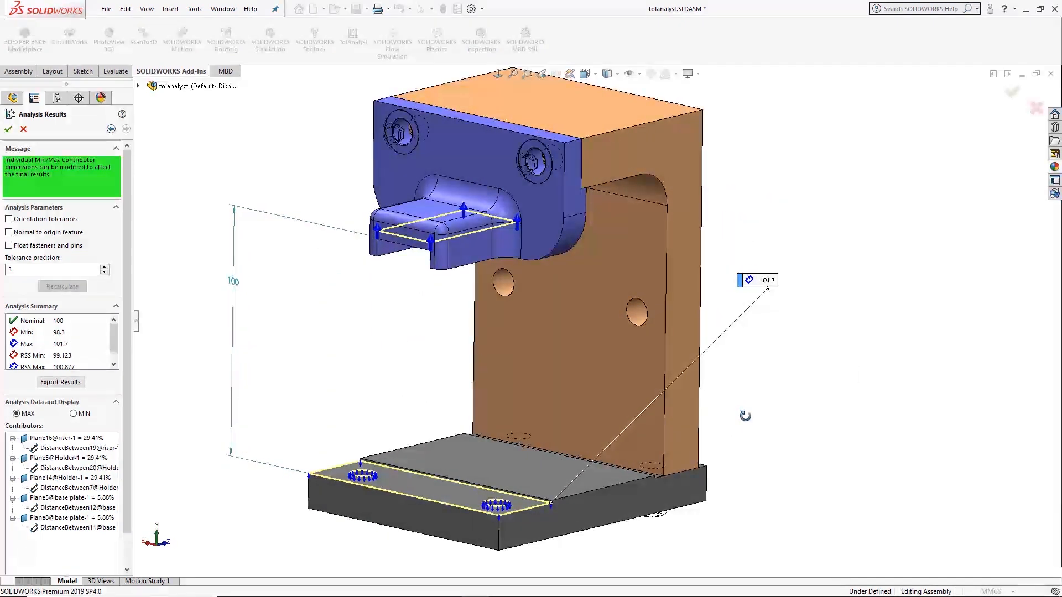
{"action": "scroll", "coordinate": [746, 415], "scroll_direction": "up", "scroll_amount": 2}
{"action": "scroll", "coordinate": [587, 247], "scroll_direction": "down", "scroll_amount": 1}
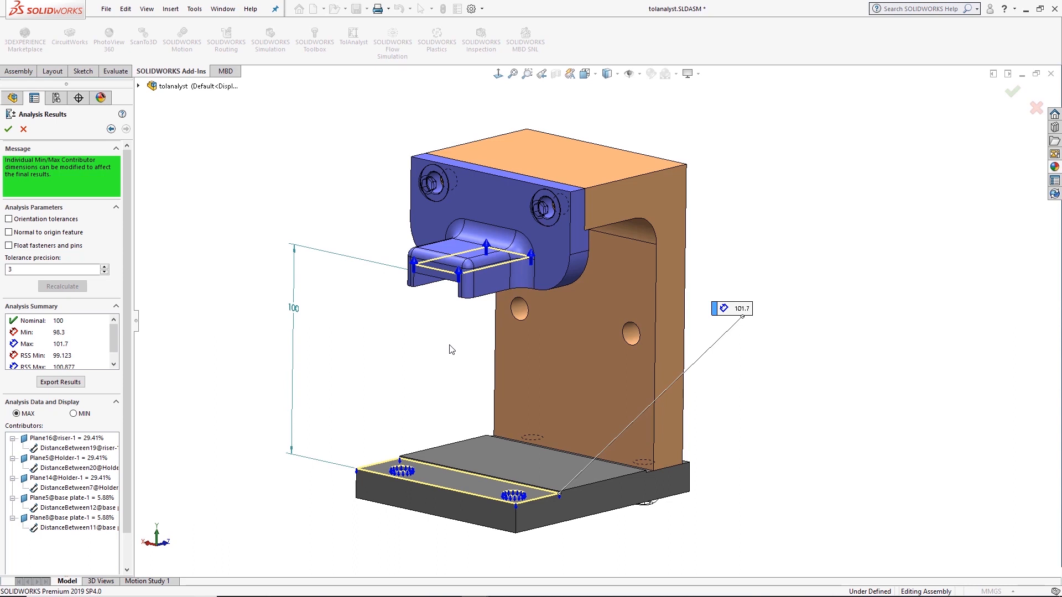
Step: Set the symmetric tolerance of the riser's contributing height up to the overhang's underside to 0.25 mm and recalculate the results
{"action": "left_click", "coordinate": [86, 439]}
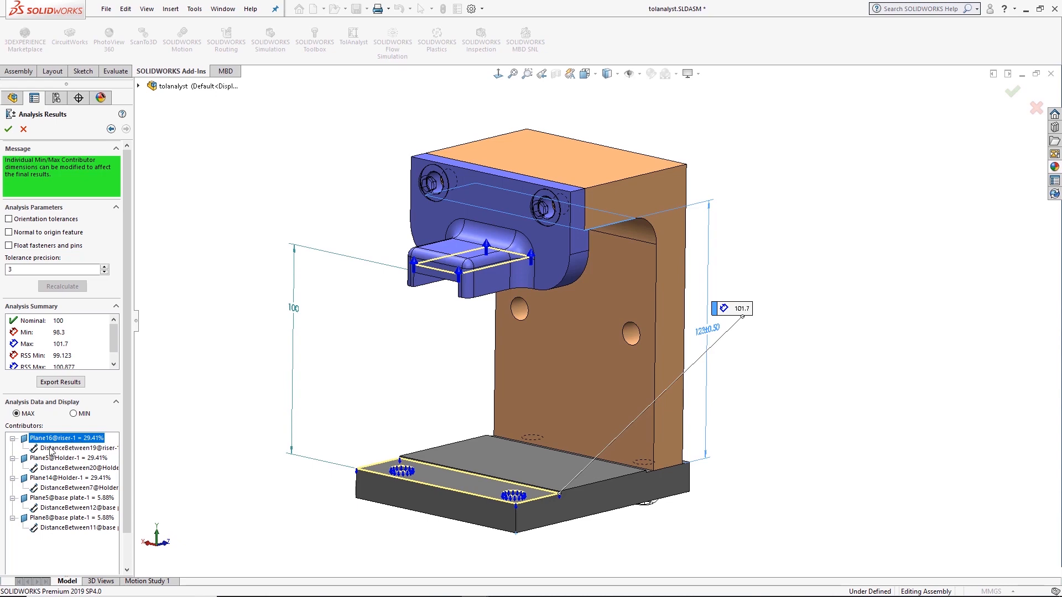
{"action": "left_click", "coordinate": [103, 450]}
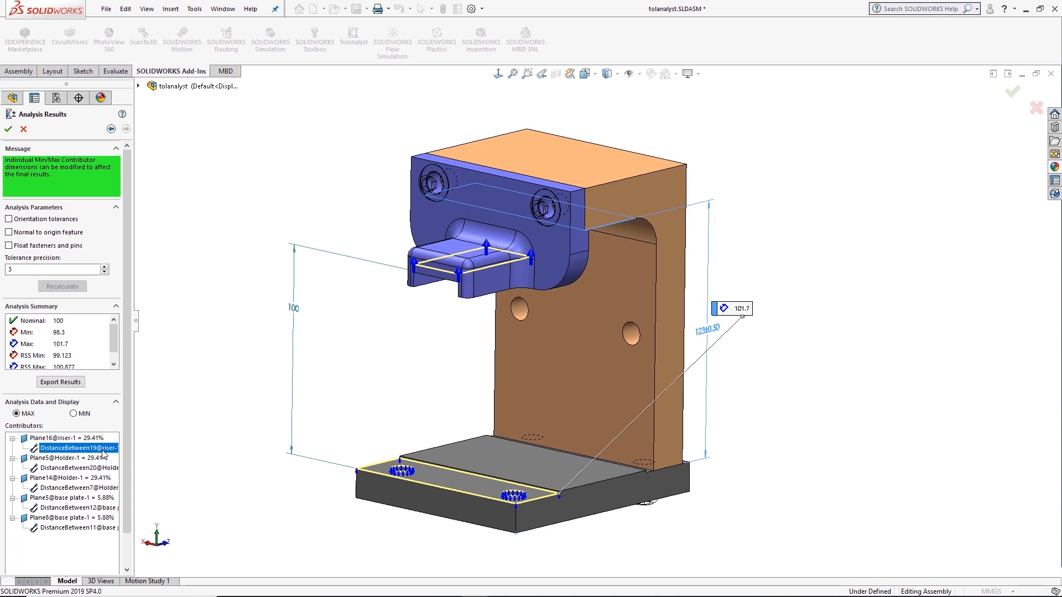
{"action": "scroll", "coordinate": [753, 321], "scroll_direction": "down", "scroll_amount": 3}
{"action": "middle_click_drag", "start_coordinate": [750, 320], "coordinate": [702, 367]}
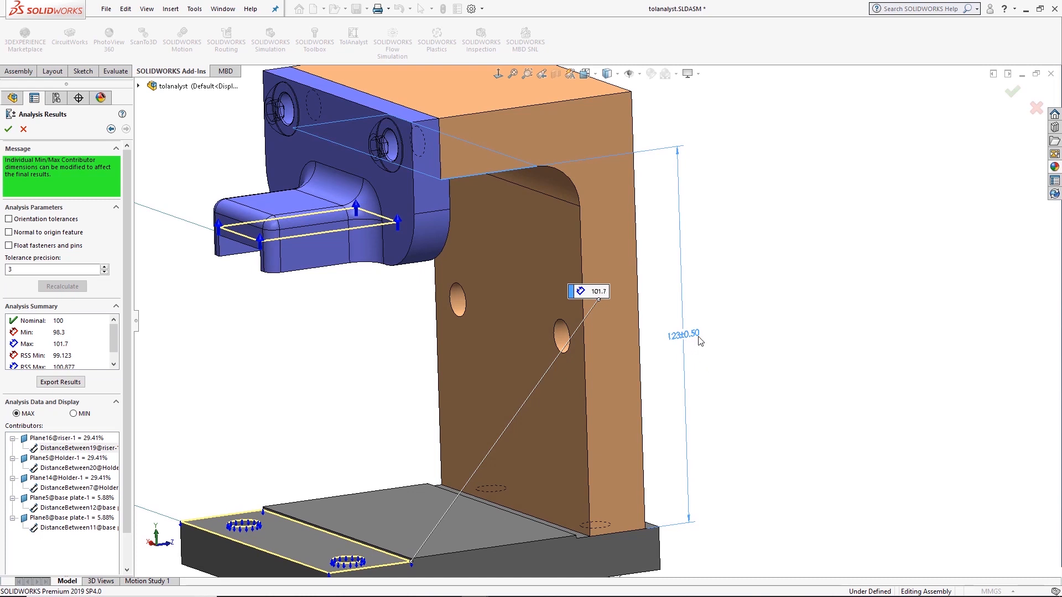
{"action": "left_click", "coordinate": [695, 340]}
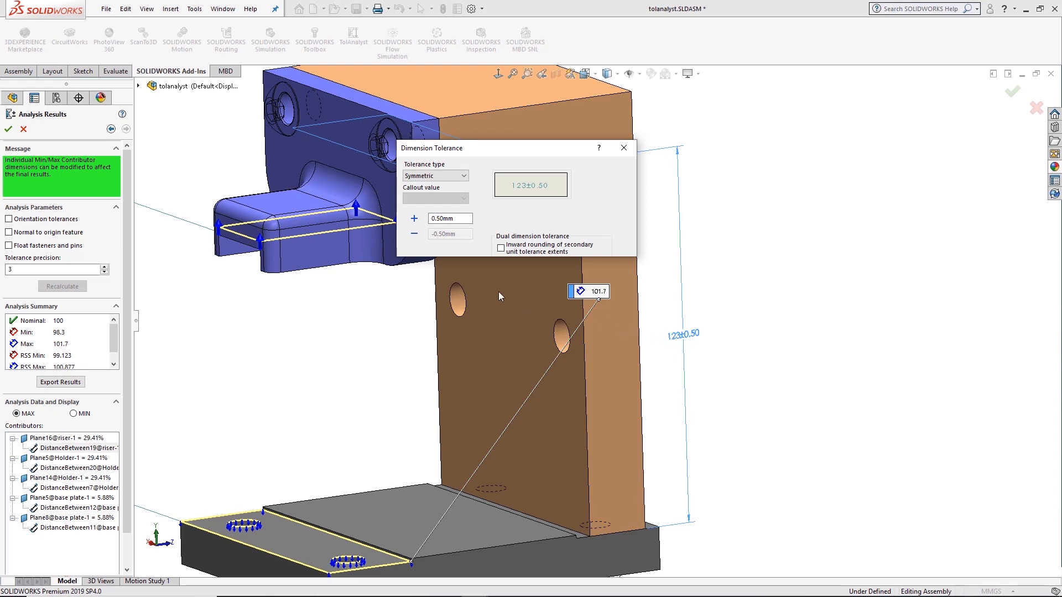
{"action": "left_click", "coordinate": [462, 218]}
{"action": "left_click_drag", "start_coordinate": [462, 218], "coordinate": [434, 221]}
{"action": "type", "text": "0.2"}
{"action": "key", "text": "Return"}
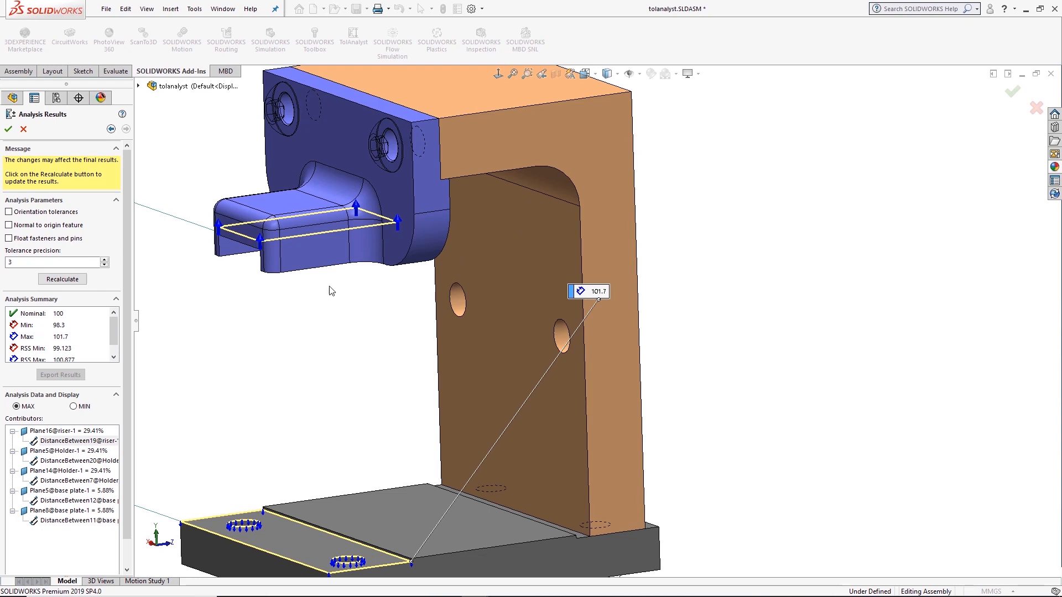
{"action": "left_click", "coordinate": [68, 280]}
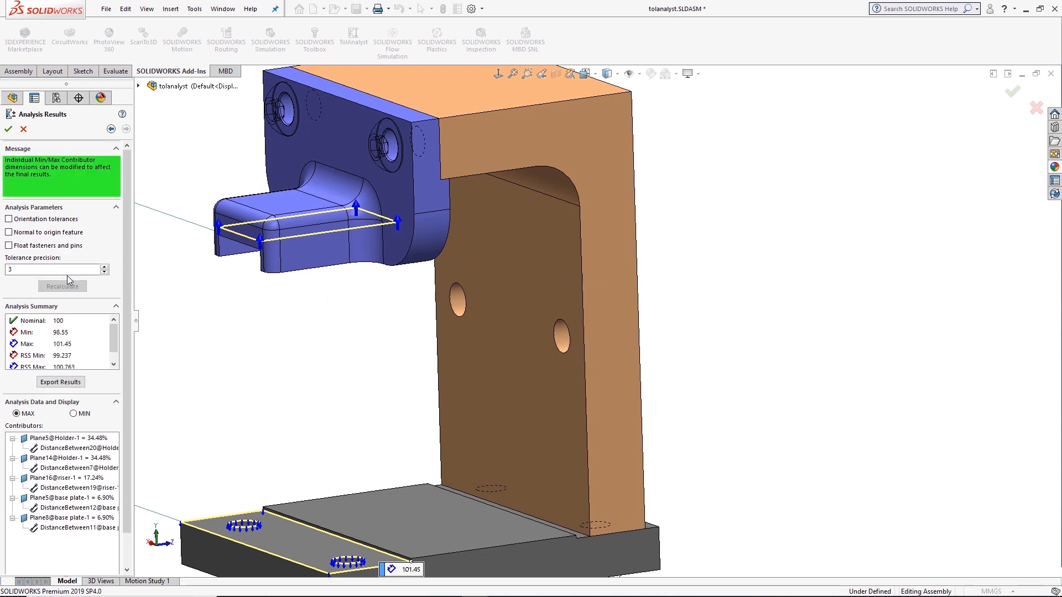